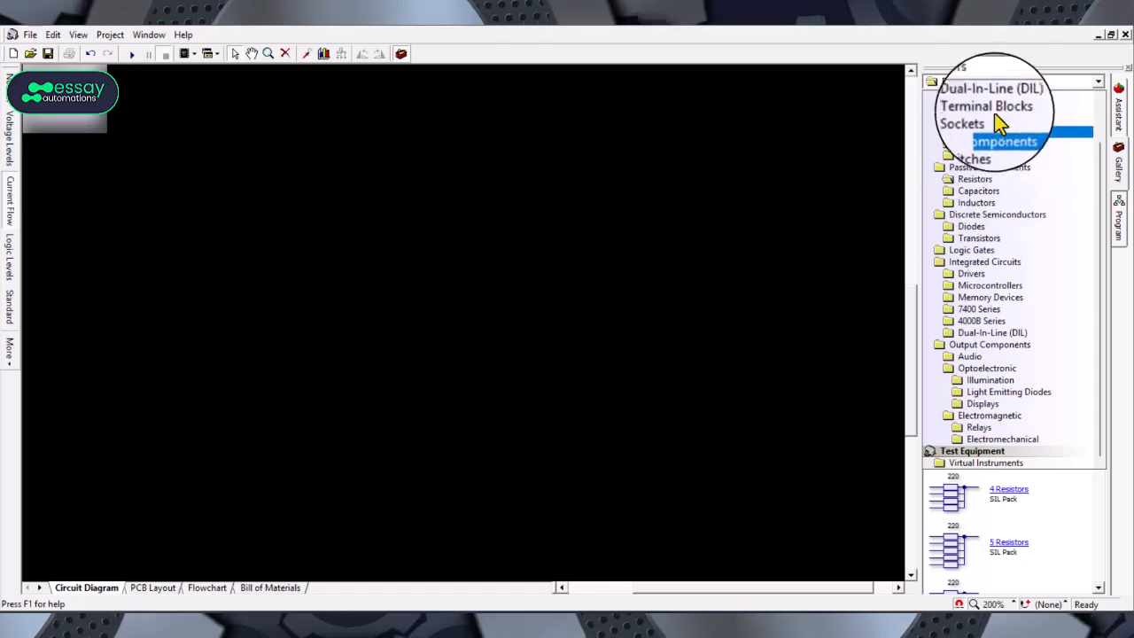
# Step: Place an AC Voltage Source from the Power Supplies gallery onto the circuit diagram
pyautogui.click(1098, 83)
pyautogui.click(1097, 83)
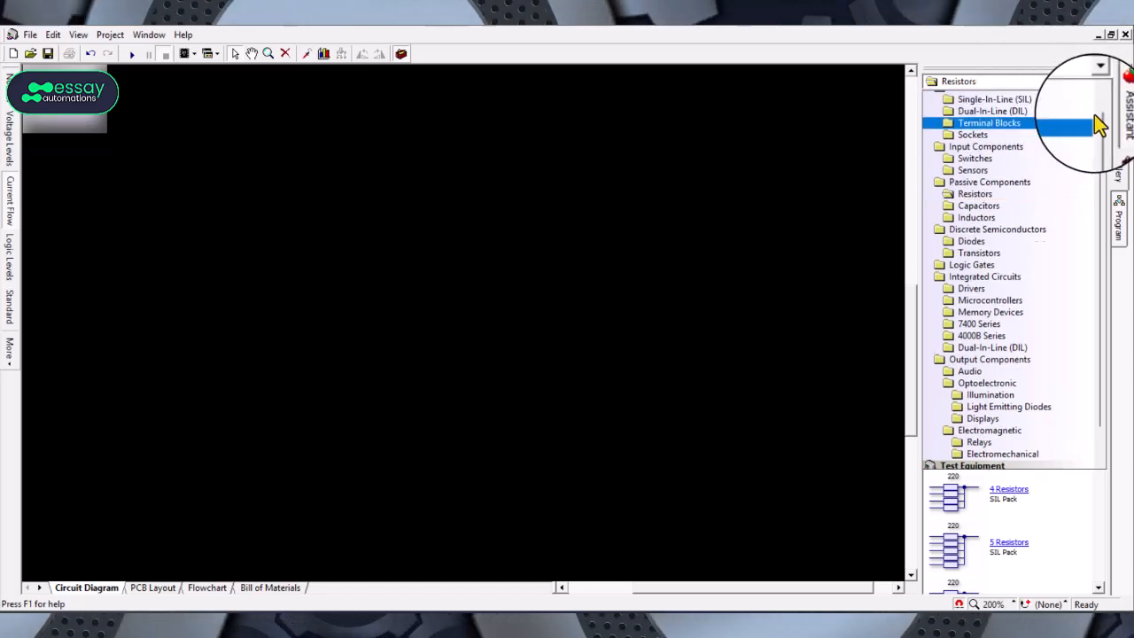
pyautogui.scroll(1, 1099, 124)
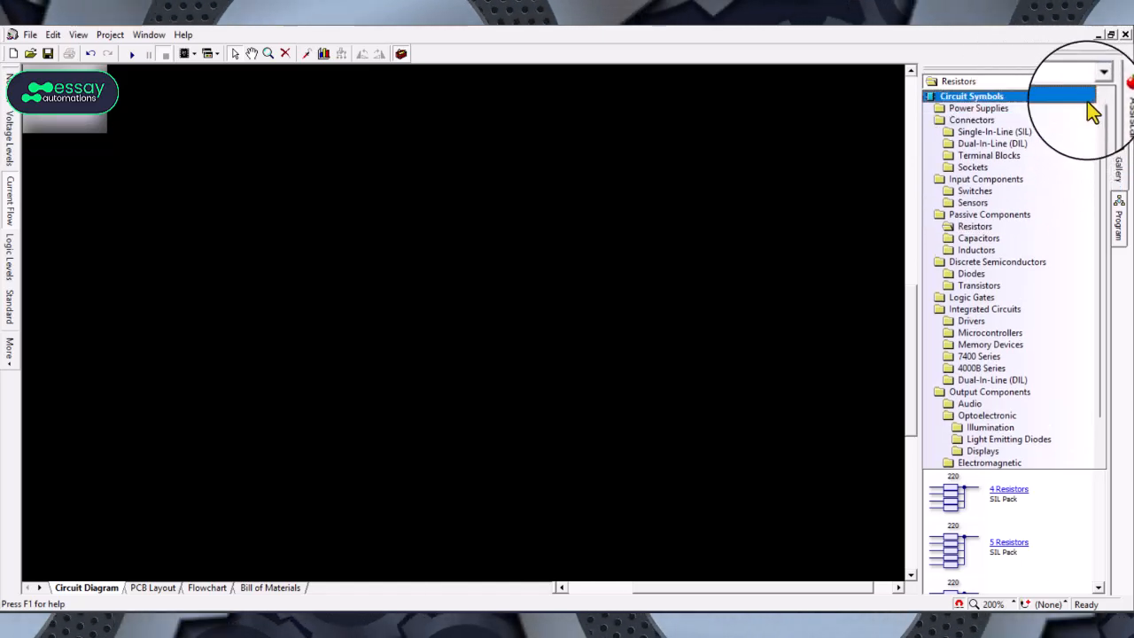
pyautogui.click(1091, 123)
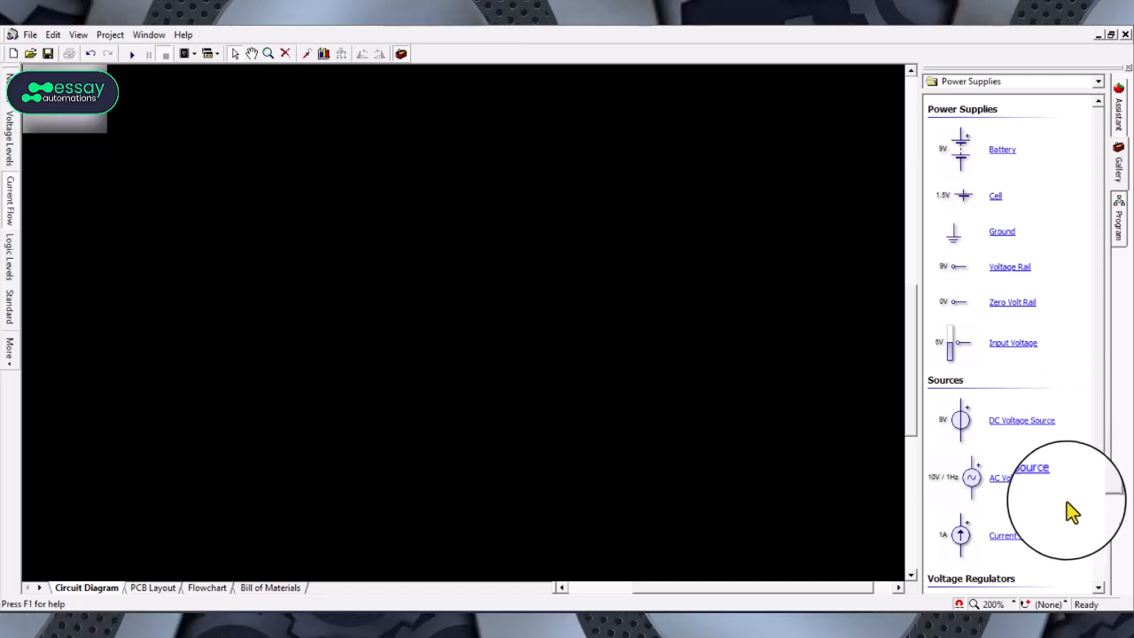
pyautogui.moveTo(1056, 483); pyautogui.dragTo(127, 282)
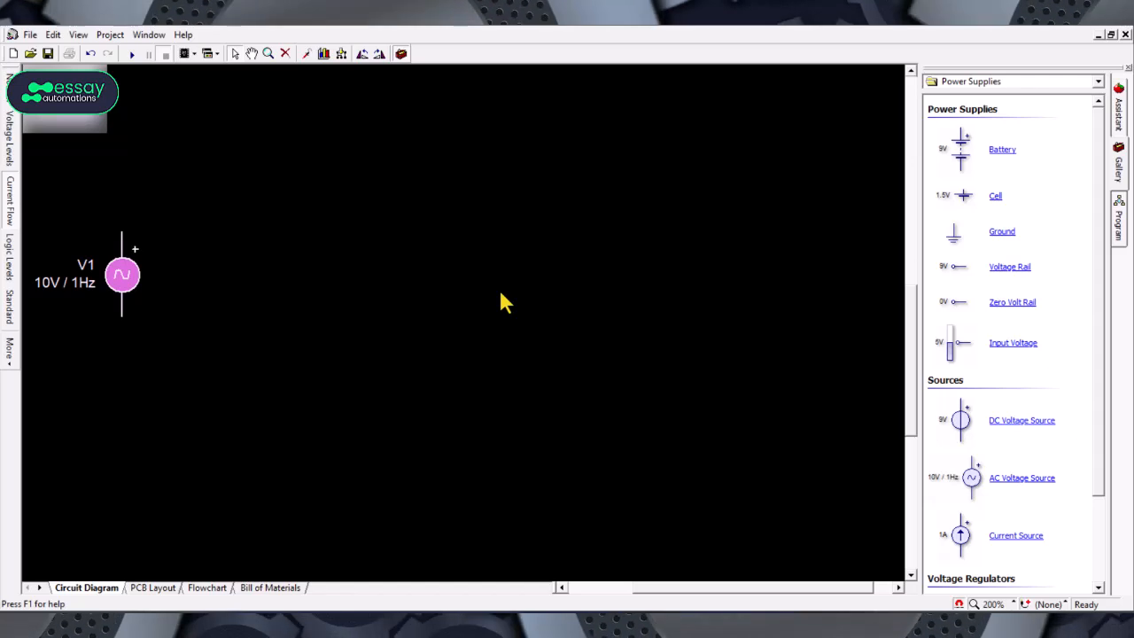
# Step: Place a Transformer from the Inductors gallery to the right of the AC source
pyautogui.click(1099, 81)
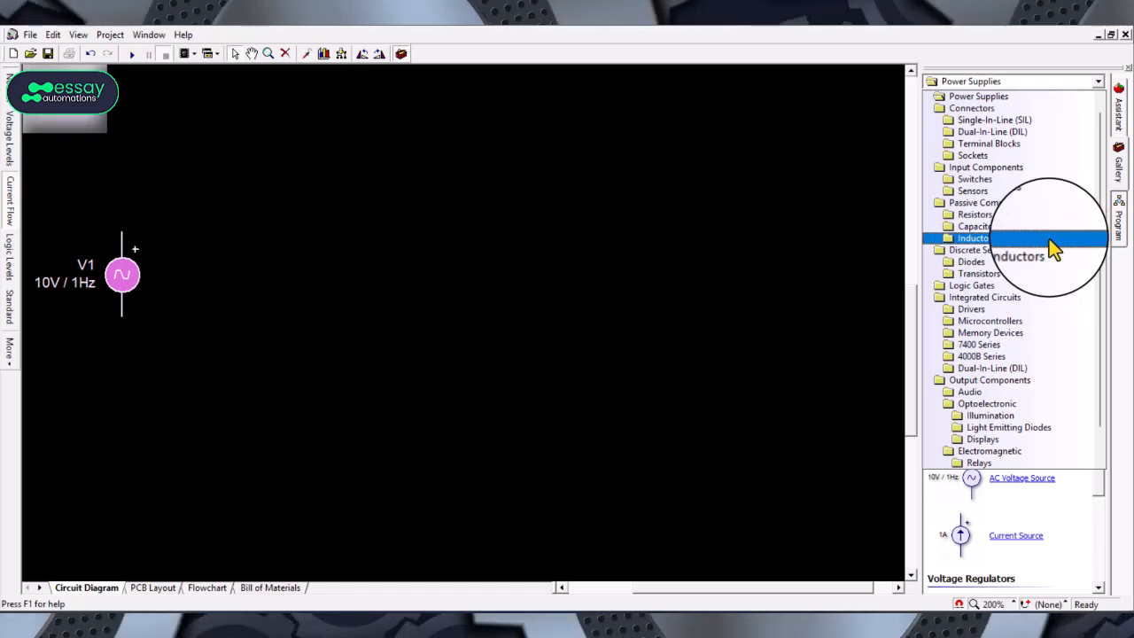
pyautogui.click(1049, 239)
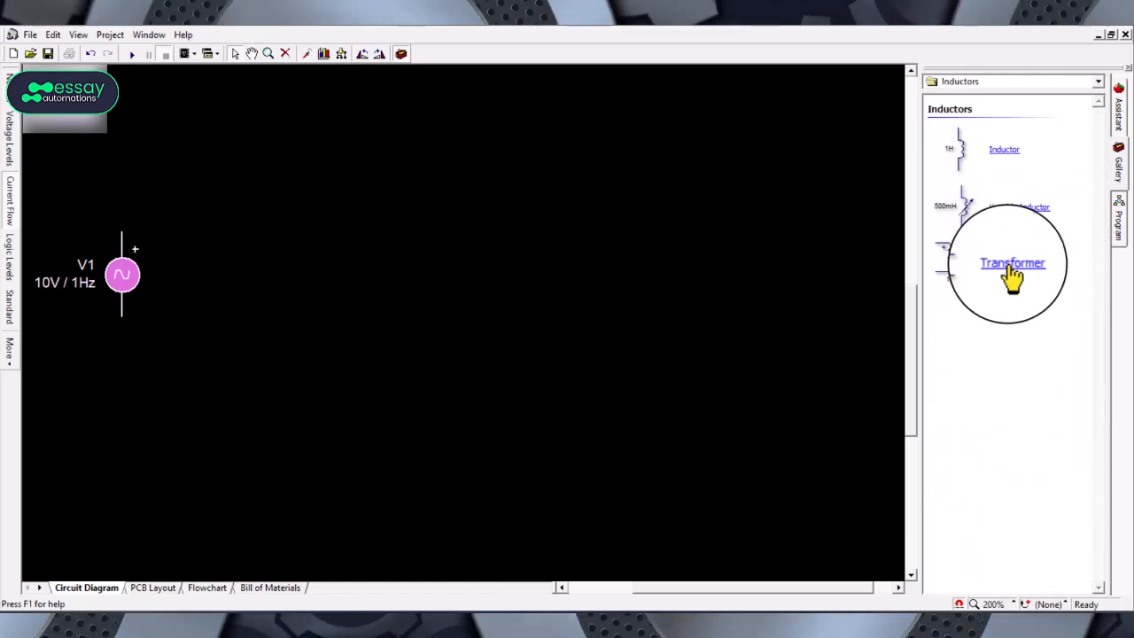
pyautogui.click(1007, 264)
pyautogui.moveTo(1011, 275); pyautogui.dragTo(246, 260)
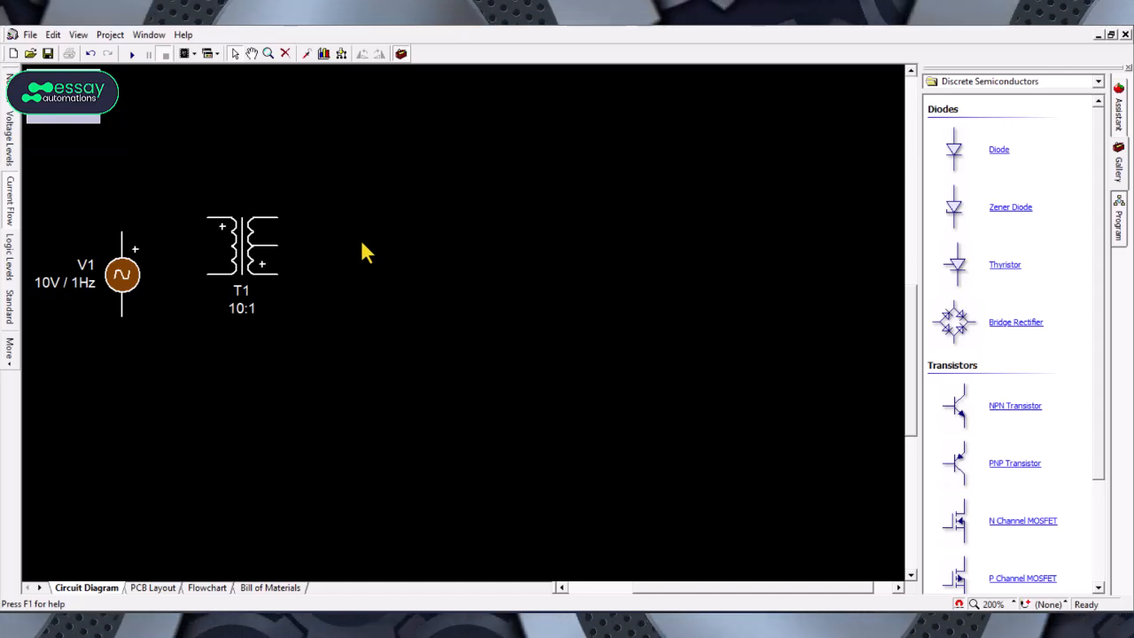
# Step: Place a Diode from the Discrete Semiconductors gallery to the right of the transformer and rotate it horizontal
pyautogui.click(1099, 80)
pyautogui.scroll(5, 1019, 169)
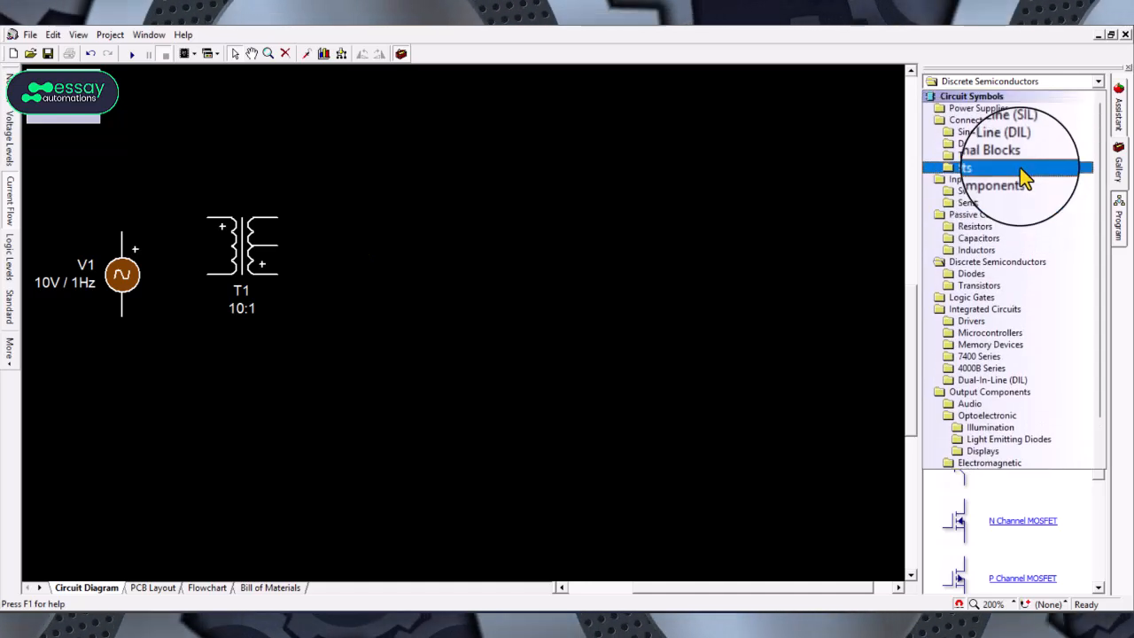
pyautogui.scroll(-1, 1020, 165)
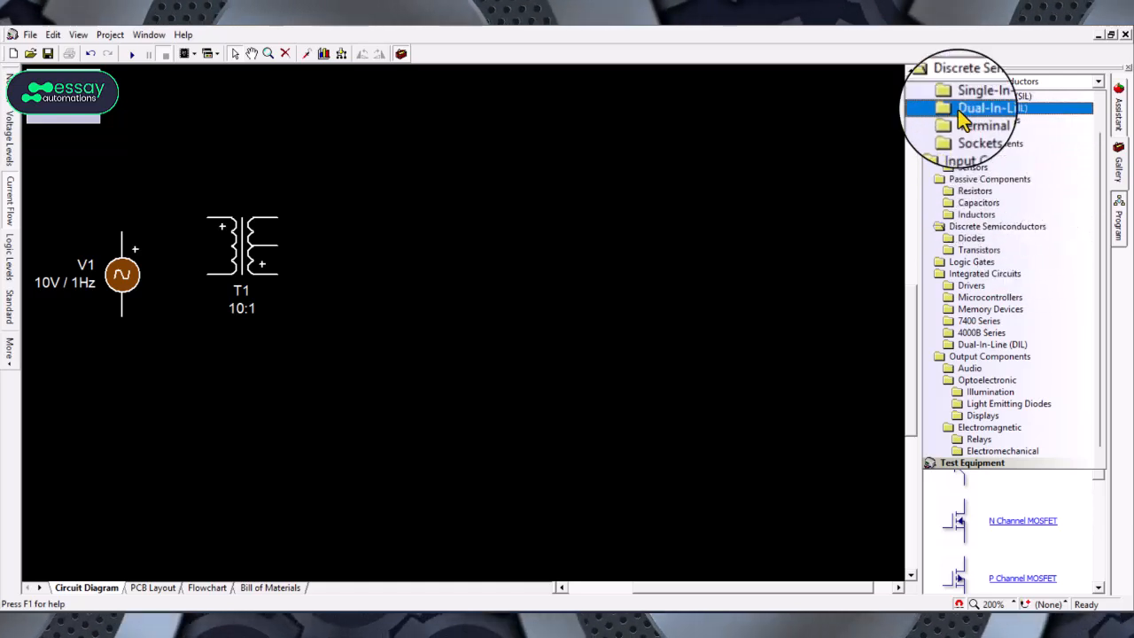
pyautogui.scroll(1, 975, 173)
pyautogui.scroll(-2, 981, 154)
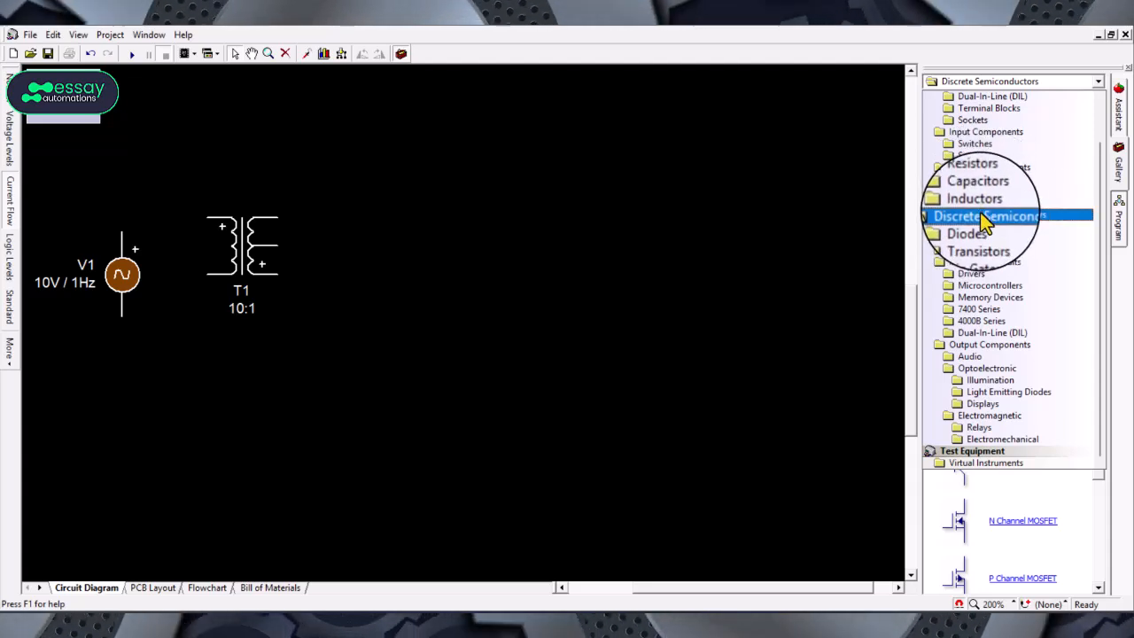
pyautogui.click(986, 221)
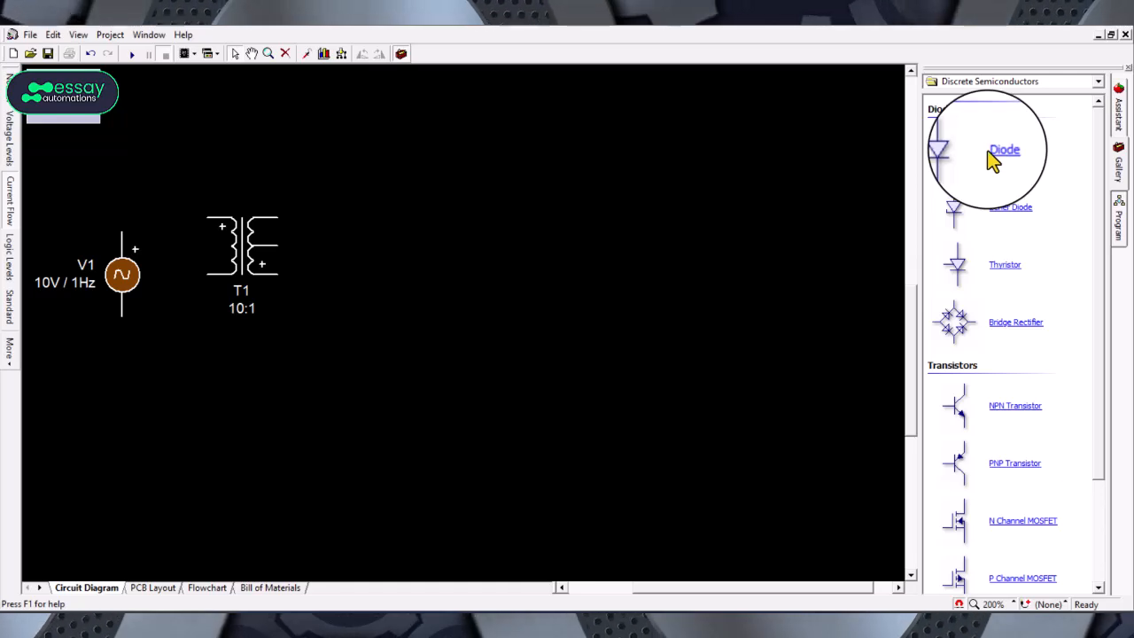
pyautogui.moveTo(998, 160); pyautogui.dragTo(411, 228)
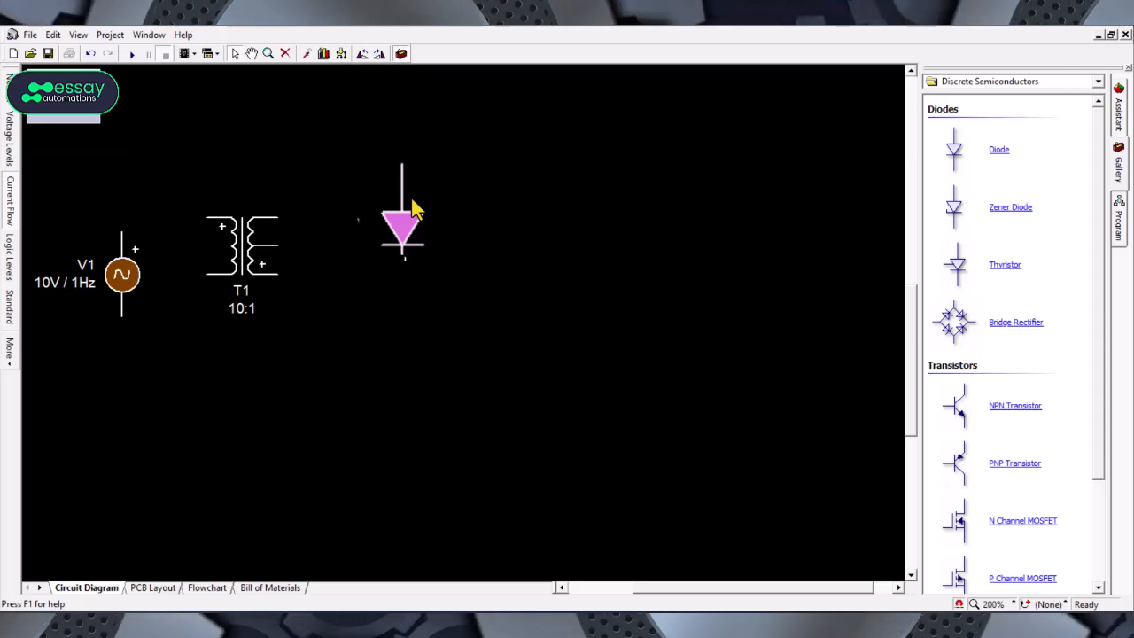
pyautogui.click(366, 55)
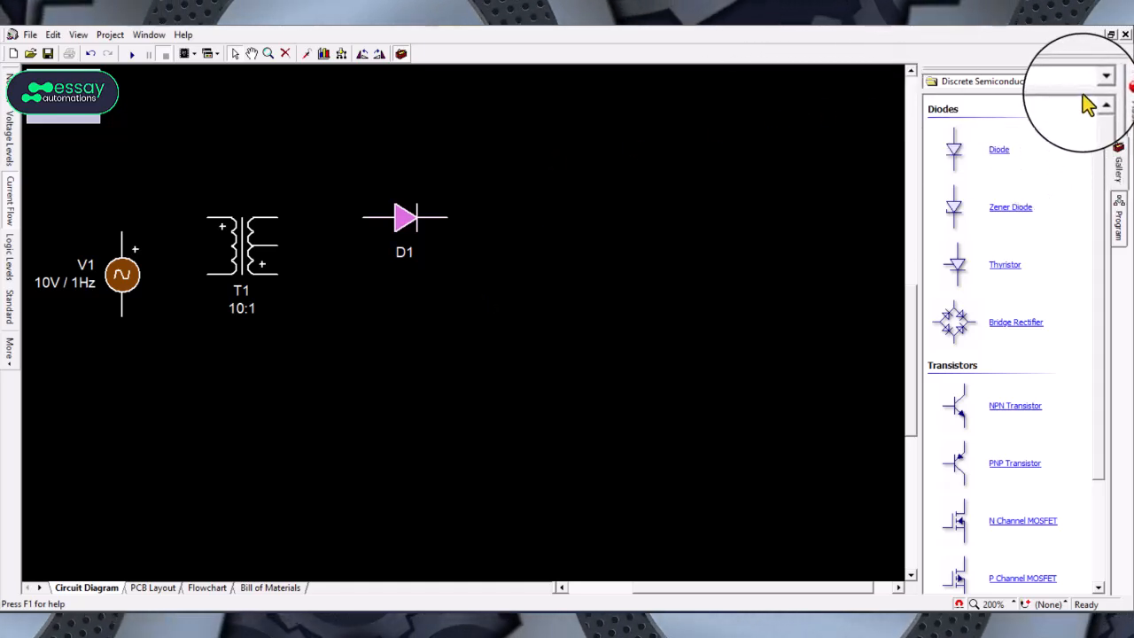
# Step: Place a Resistor from the Resistors gallery to the right of the diode
pyautogui.click(1105, 75)
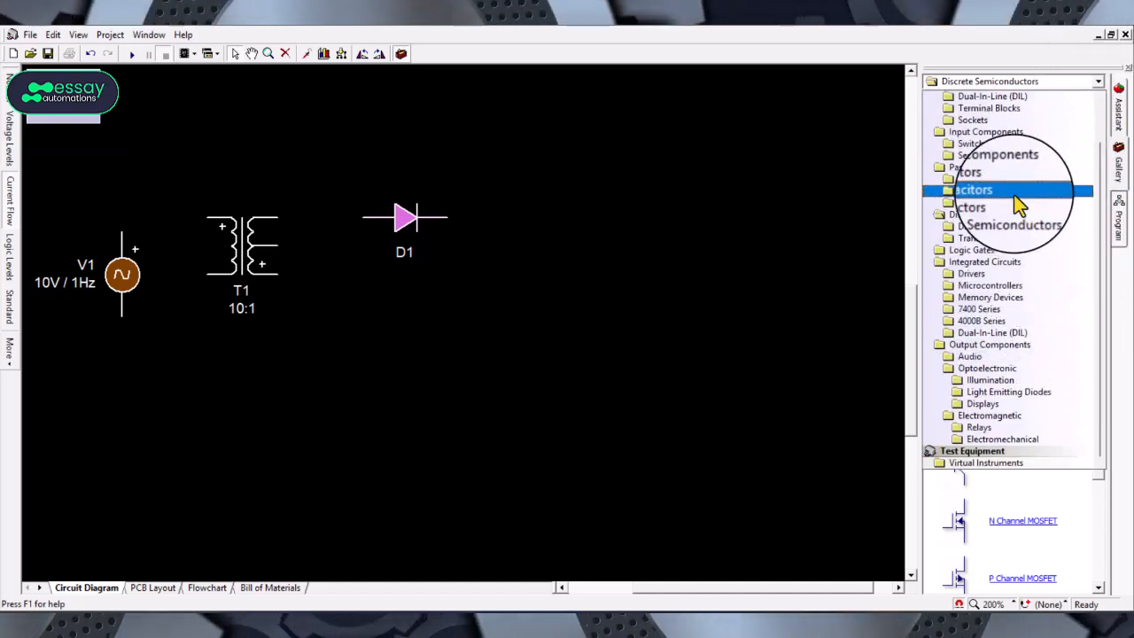
pyautogui.click(1000, 177)
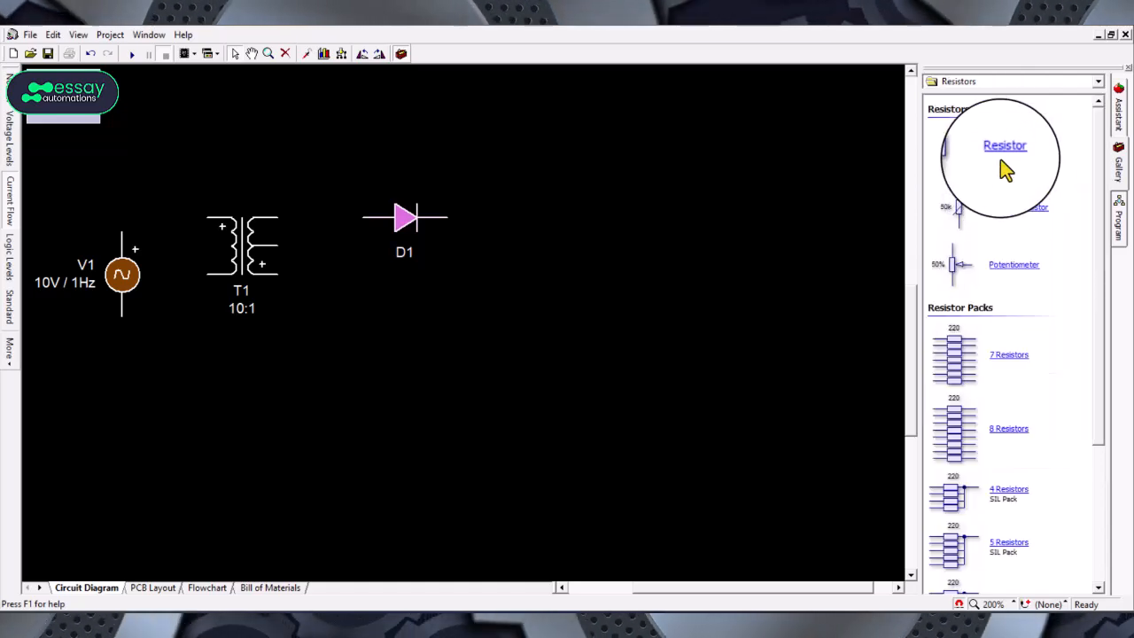
pyautogui.moveTo(1005, 173); pyautogui.dragTo(534, 264)
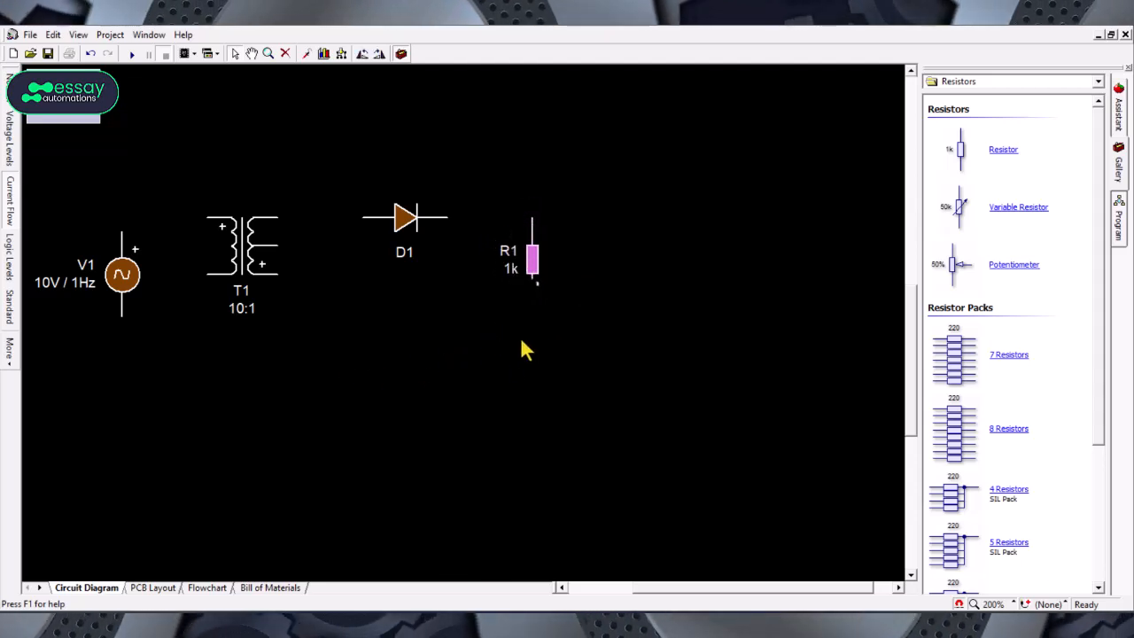
# Step: Set the AC voltage source's properties to 240 V RMS and 50 Hz frequency
pyautogui.click(129, 276)
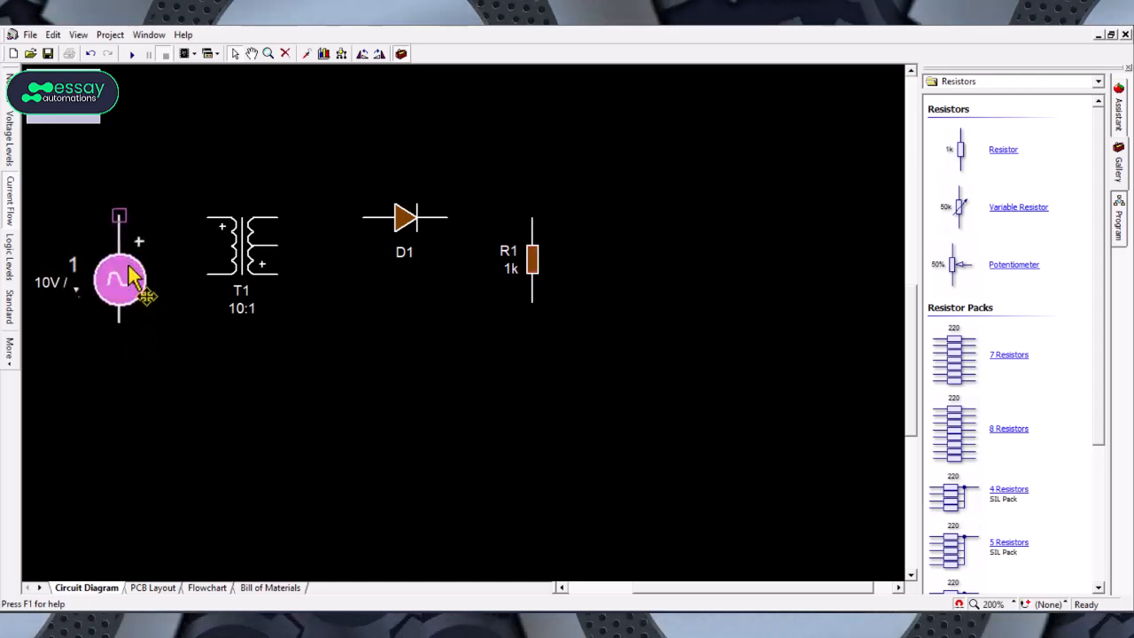
pyautogui.doubleClick(128, 265)
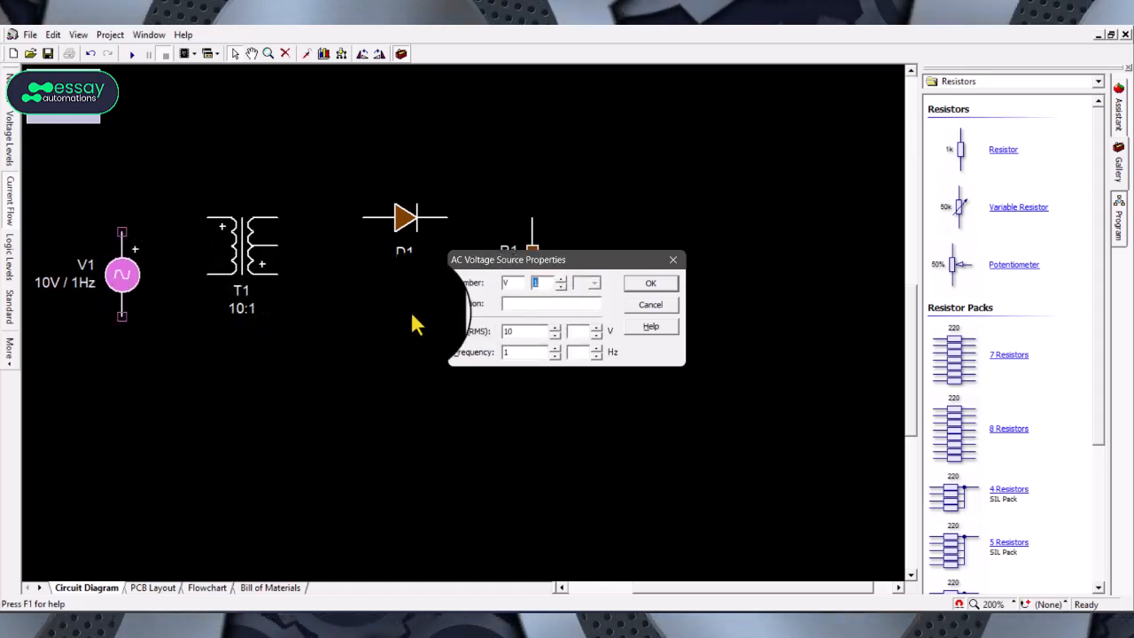
pyautogui.click(514, 332)
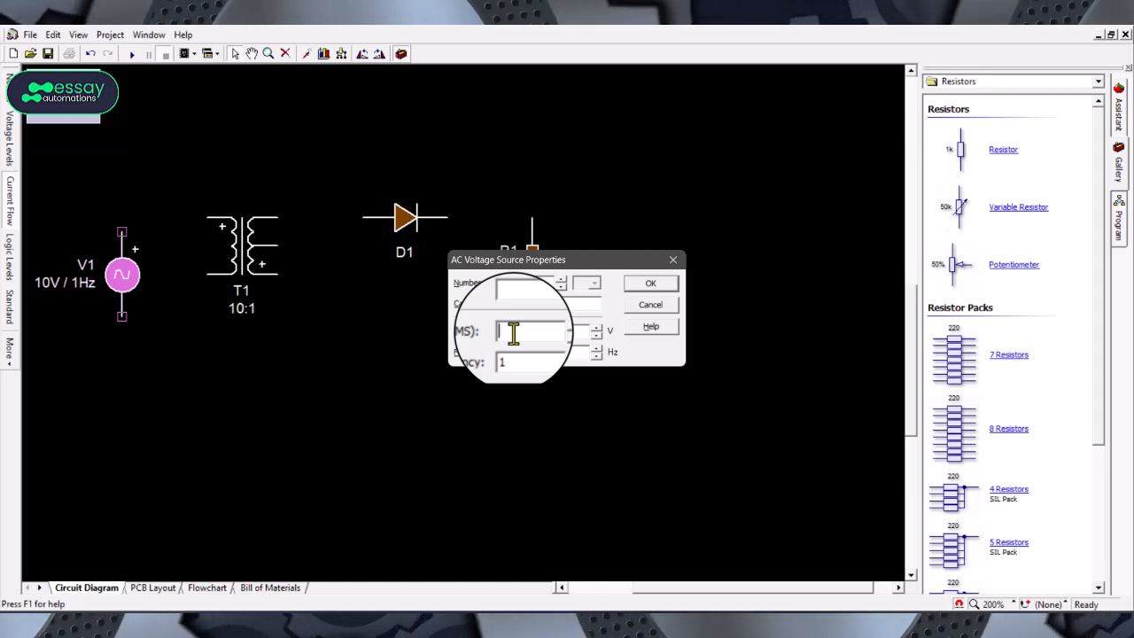
pyautogui.write('24')
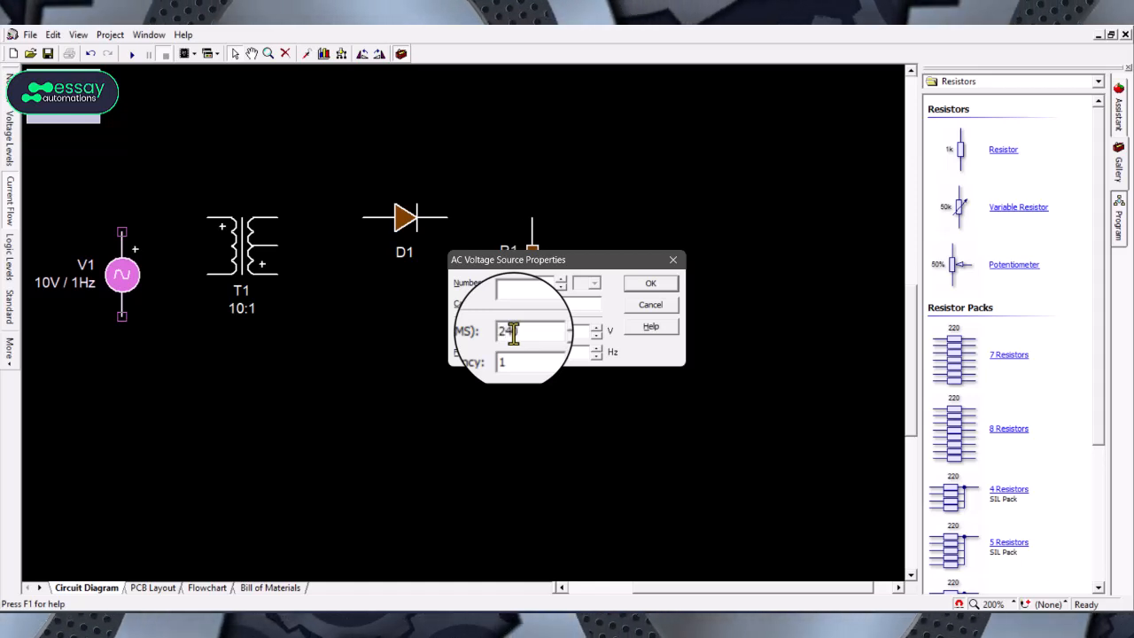
pyautogui.write('0')
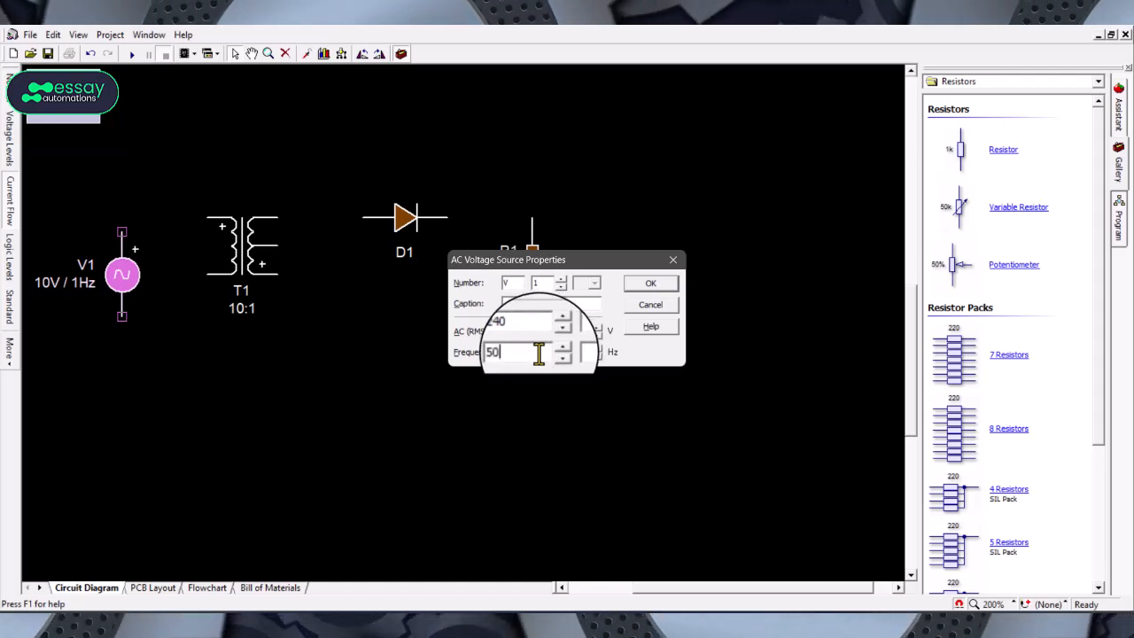
pyautogui.click(657, 289)
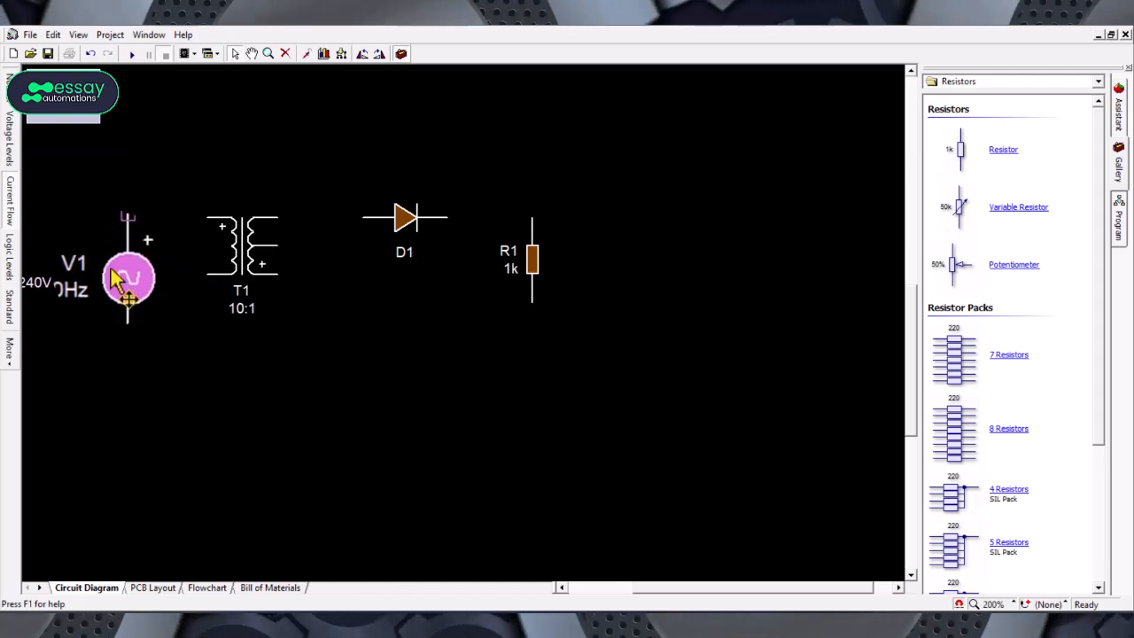
# Step: Reposition the AC source and move the resistor further right to space out the circuit
pyautogui.moveTo(113, 269); pyautogui.dragTo(121, 239)
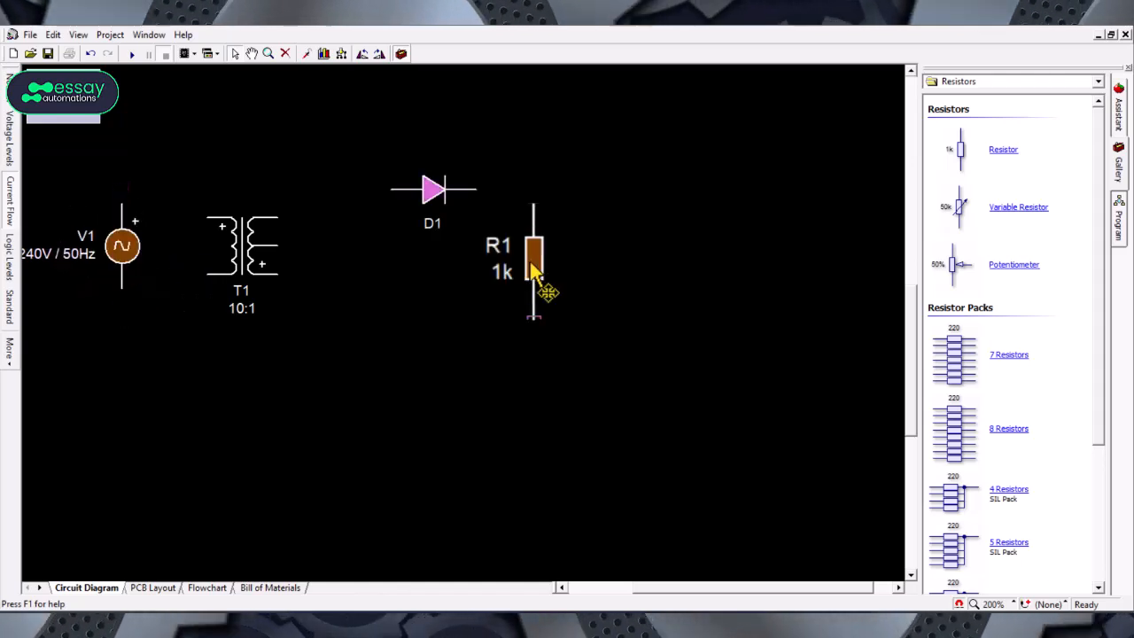
pyautogui.moveTo(534, 265); pyautogui.dragTo(591, 265)
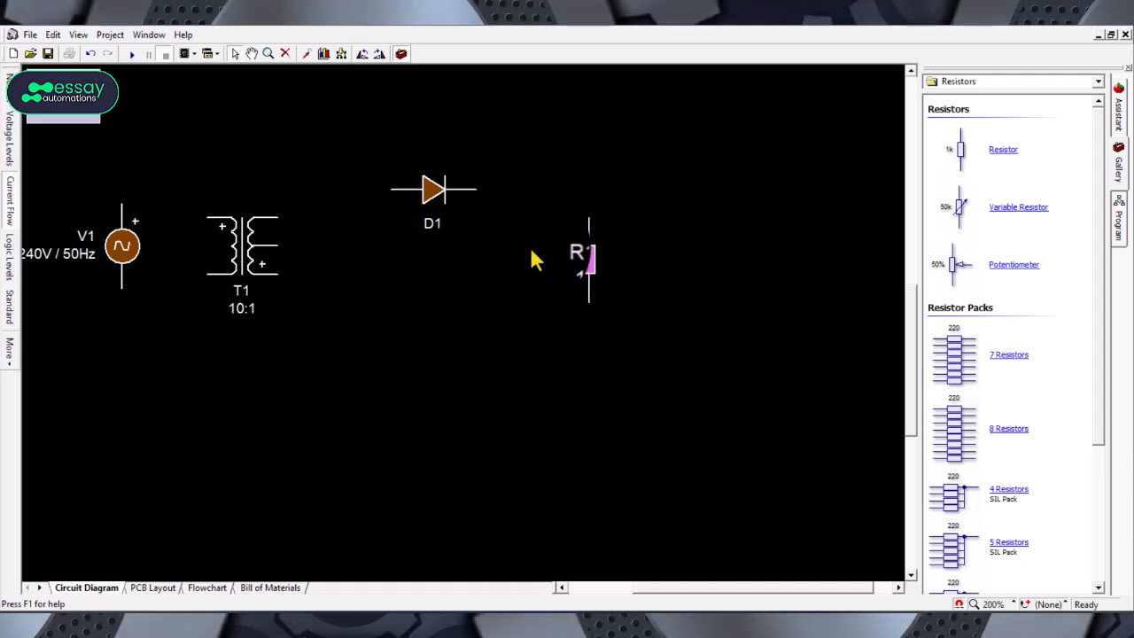
# Step: Wire both terminals of the AC source to the transformer's primary winding
pyautogui.click(113, 246)
pyautogui.moveTo(107, 217)
pyautogui.mouseDown()
pyautogui.moveTo(161, 162)
pyautogui.moveTo(206, 220)
pyautogui.mouseUp()
pyautogui.click(206, 219)
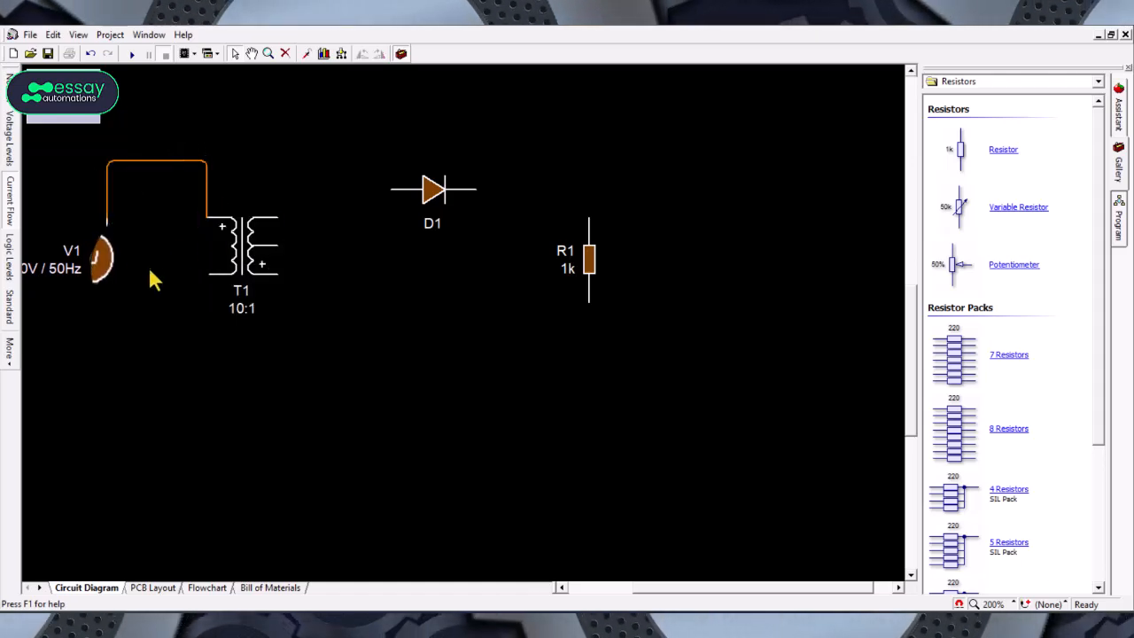
pyautogui.moveTo(108, 320); pyautogui.dragTo(138, 329)
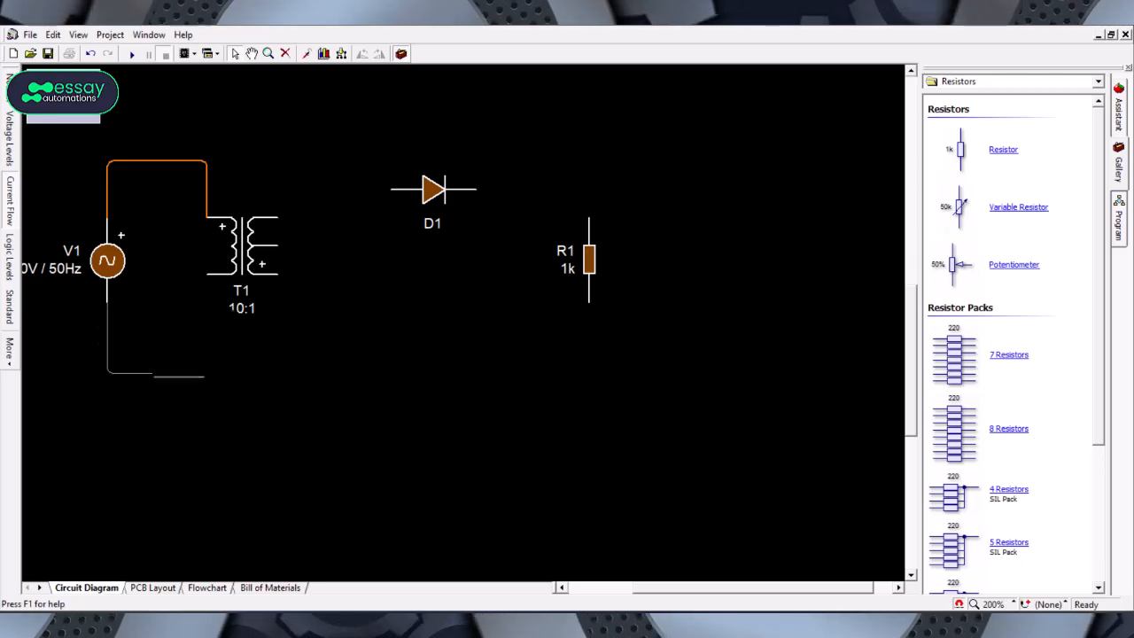
pyautogui.click(206, 274)
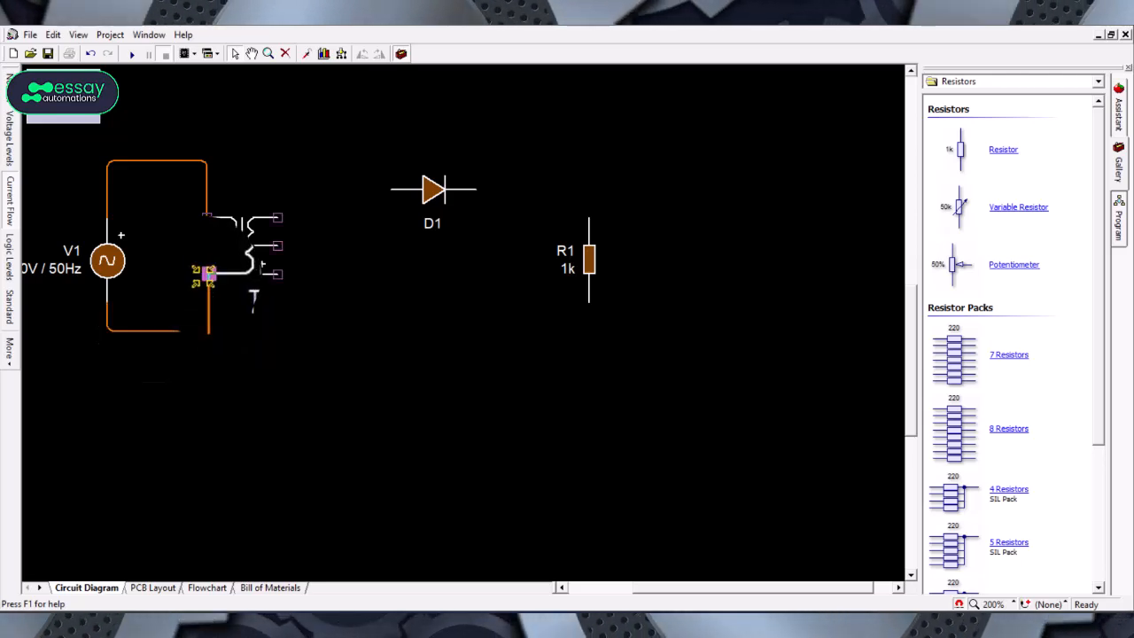
# Step: Wire the transformer's secondary through the diode and resistor, returning to the secondary's other terminal
pyautogui.click(279, 218)
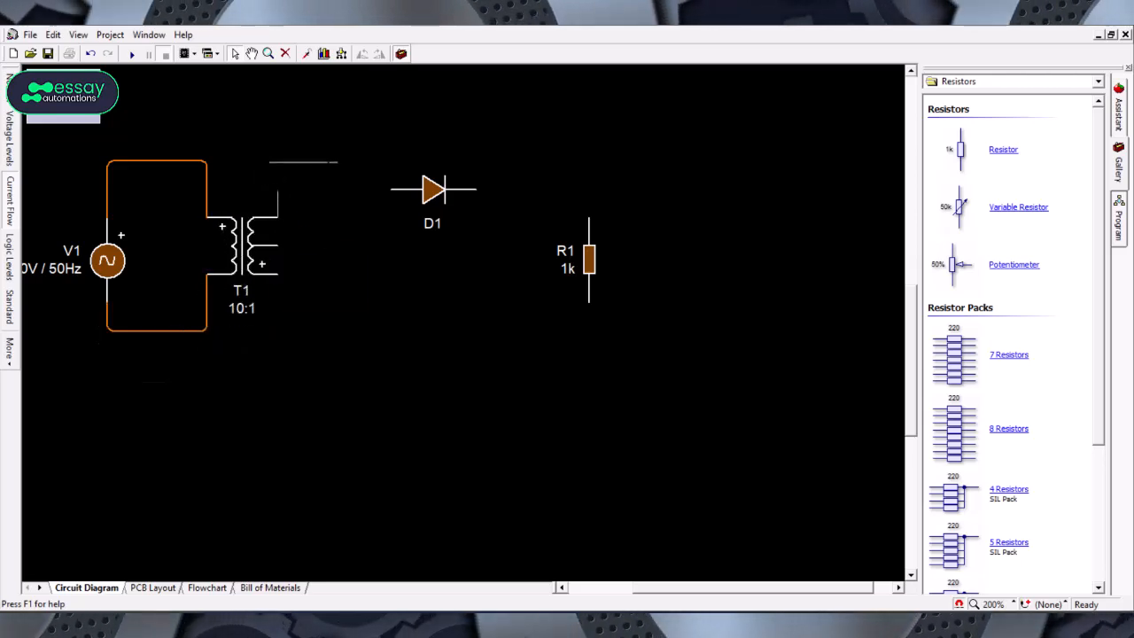
pyautogui.click(391, 188)
pyautogui.click(474, 188)
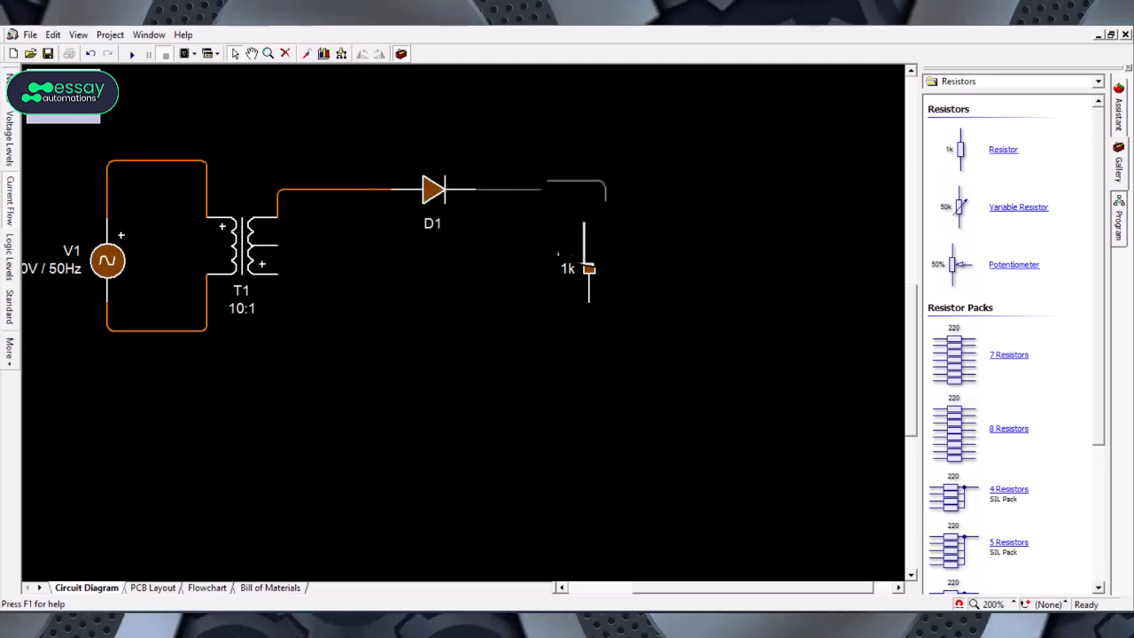
pyautogui.click(589, 217)
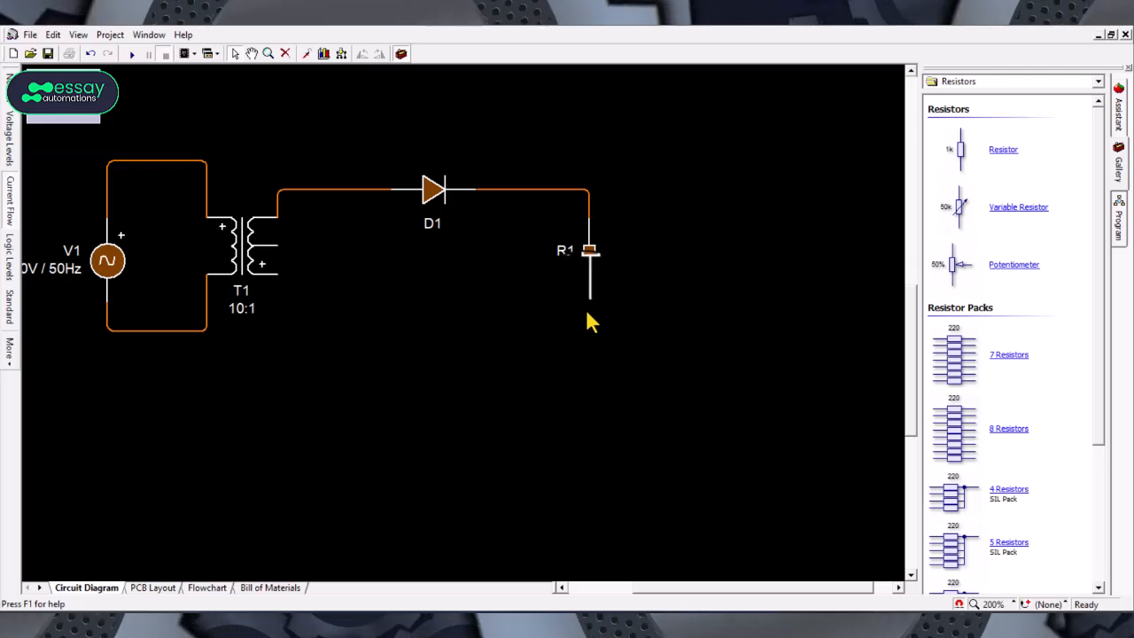
pyautogui.click(589, 302)
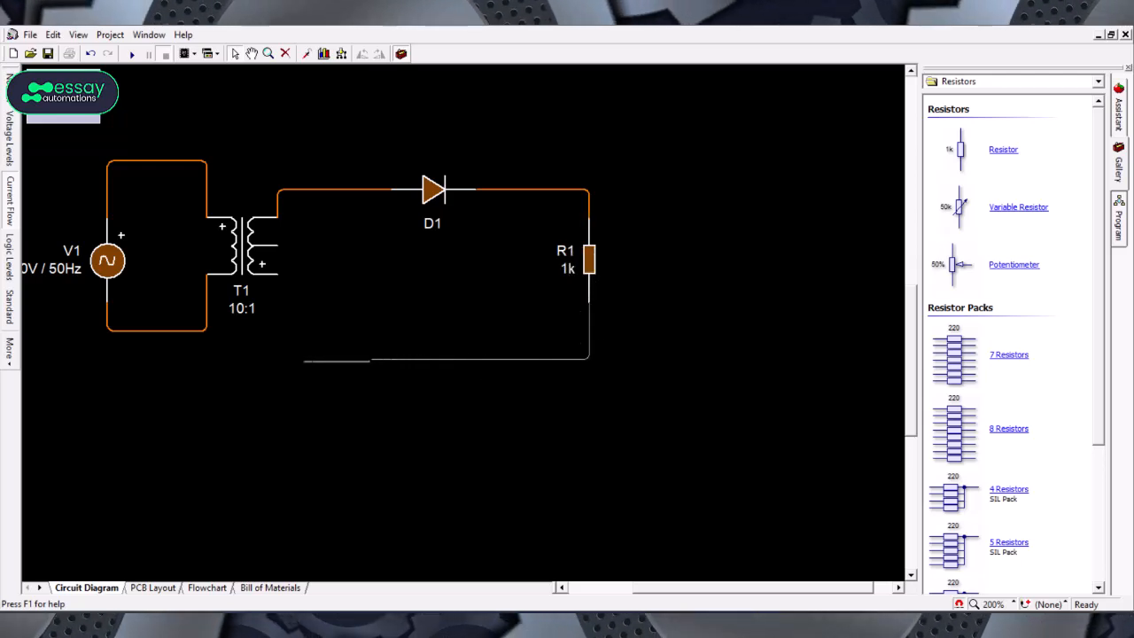
pyautogui.click(277, 276)
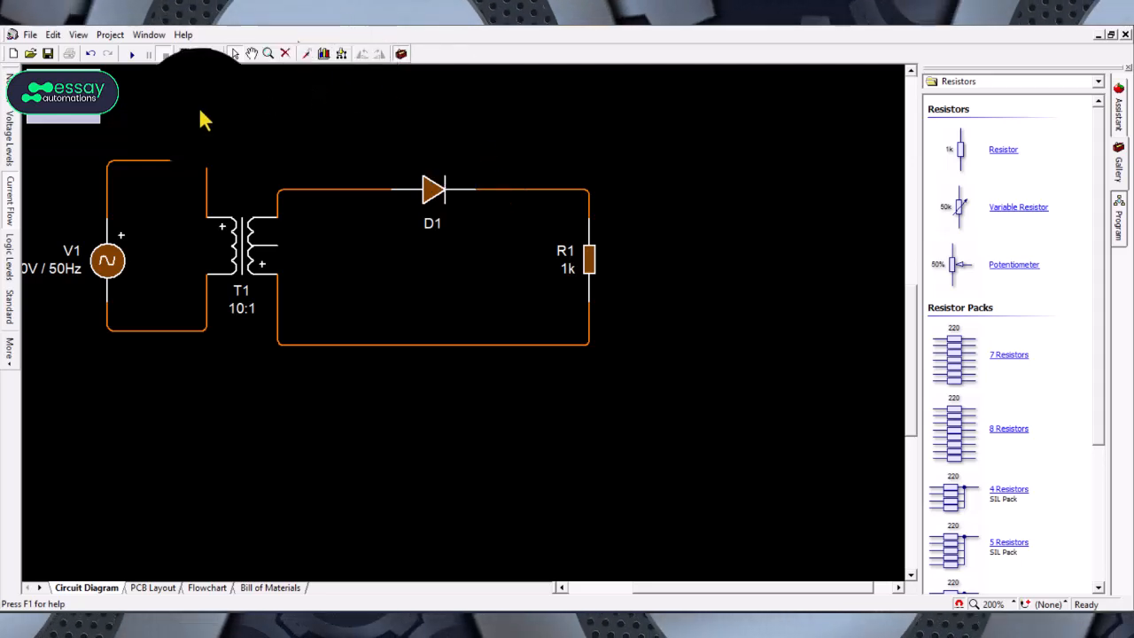
# Step: Place an oscilloscope from the test equipment instruments near the top right of the circuit
pyautogui.click(130, 56)
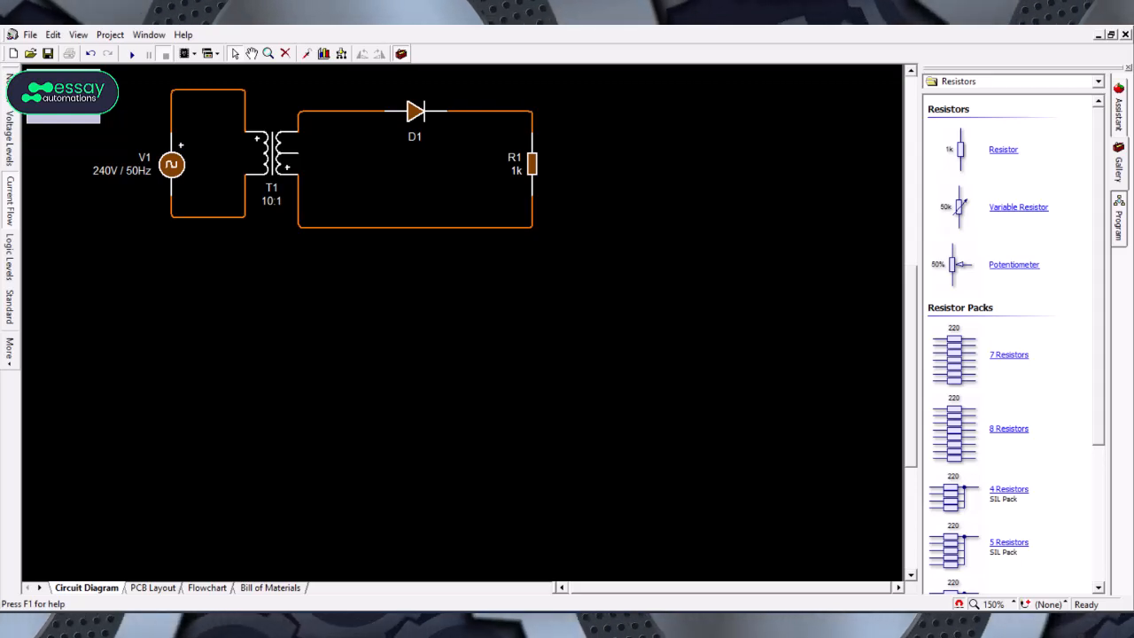
pyautogui.click(1099, 83)
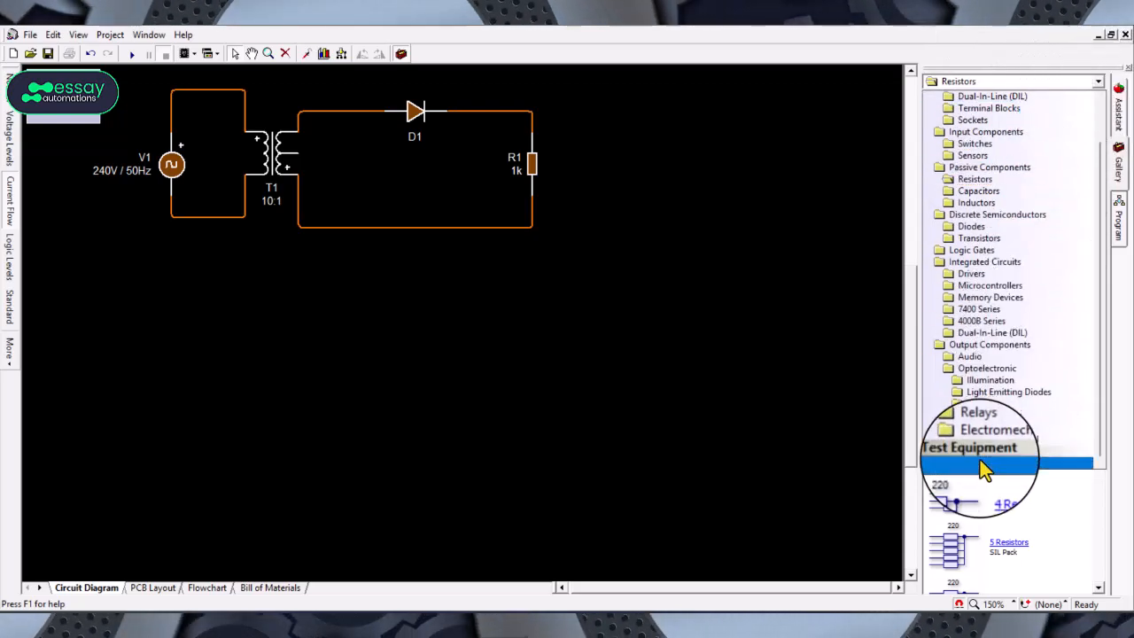
pyautogui.click(982, 463)
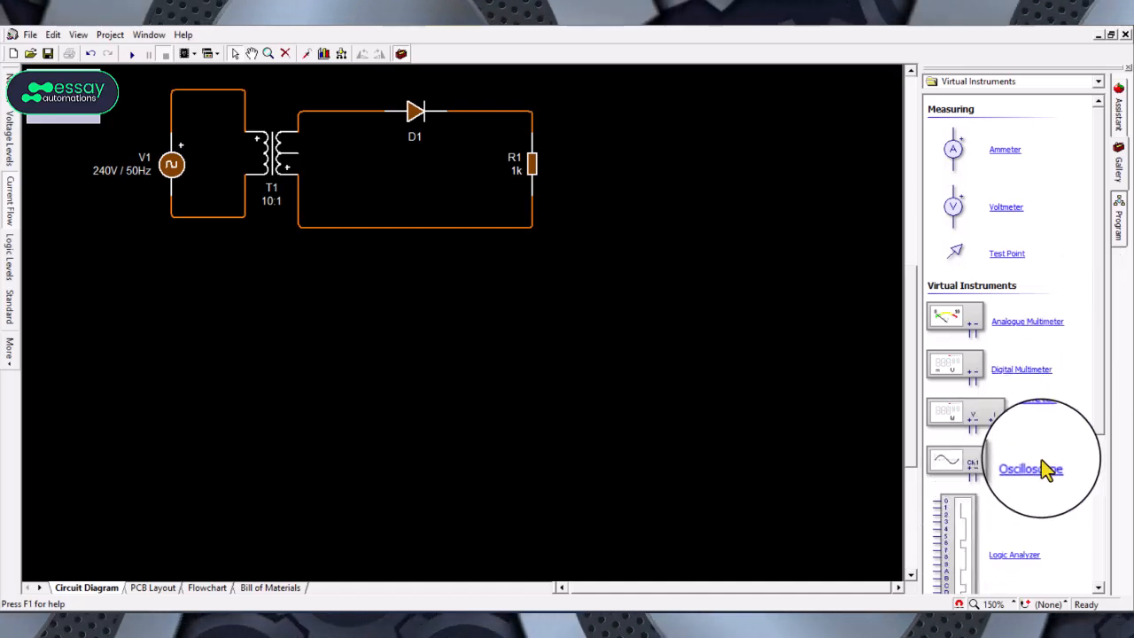
pyautogui.moveTo(1045, 469); pyautogui.dragTo(732, 100)
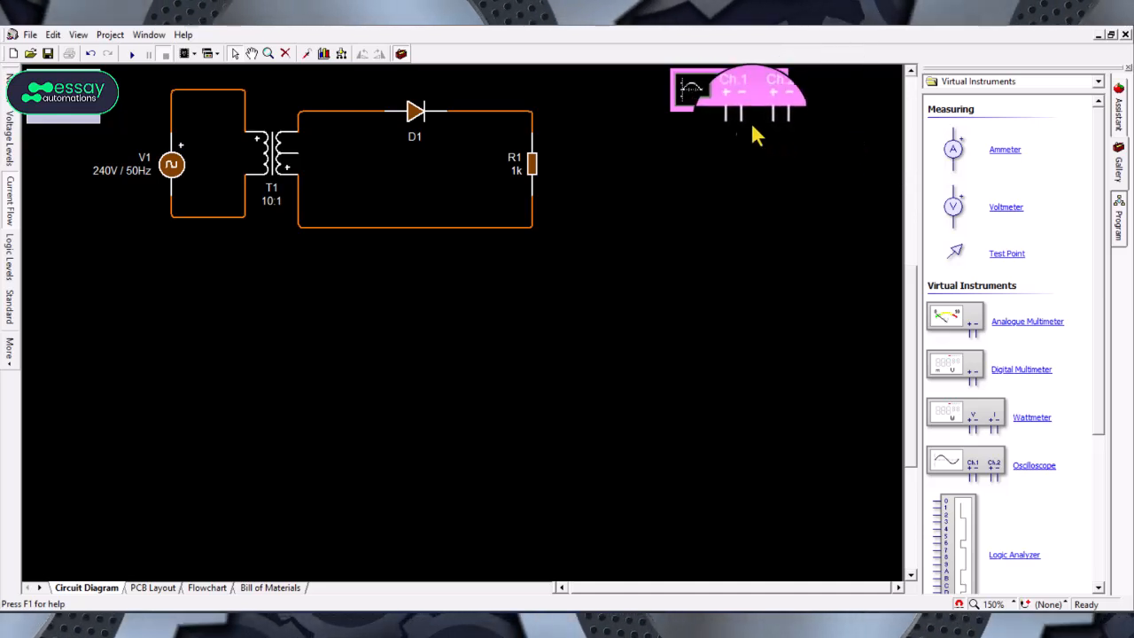
# Step: Wire oscilloscope channel 1 across the resistor and channel 2 between the transformer secondary's top terminal and the return line
pyautogui.moveTo(748, 149)
pyautogui.mouseDown()
pyautogui.moveTo(720, 88)
pyautogui.moveTo(633, 115)
pyautogui.moveTo(562, 107)
pyautogui.moveTo(521, 168)
pyautogui.mouseUp()
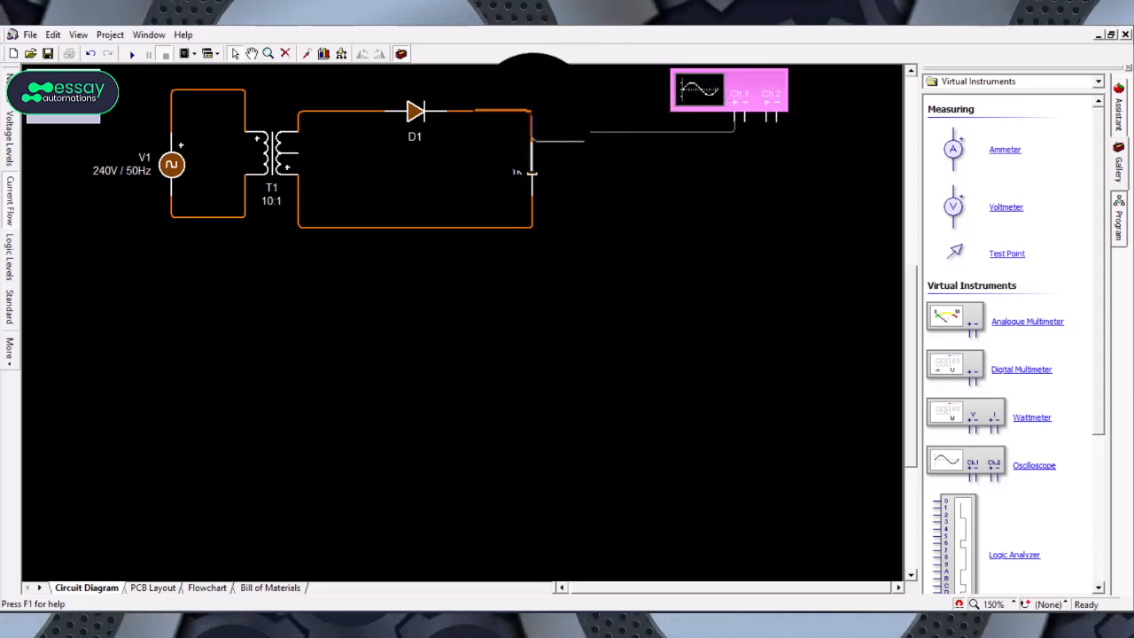
pyautogui.moveTo(521, 170); pyautogui.dragTo(532, 133)
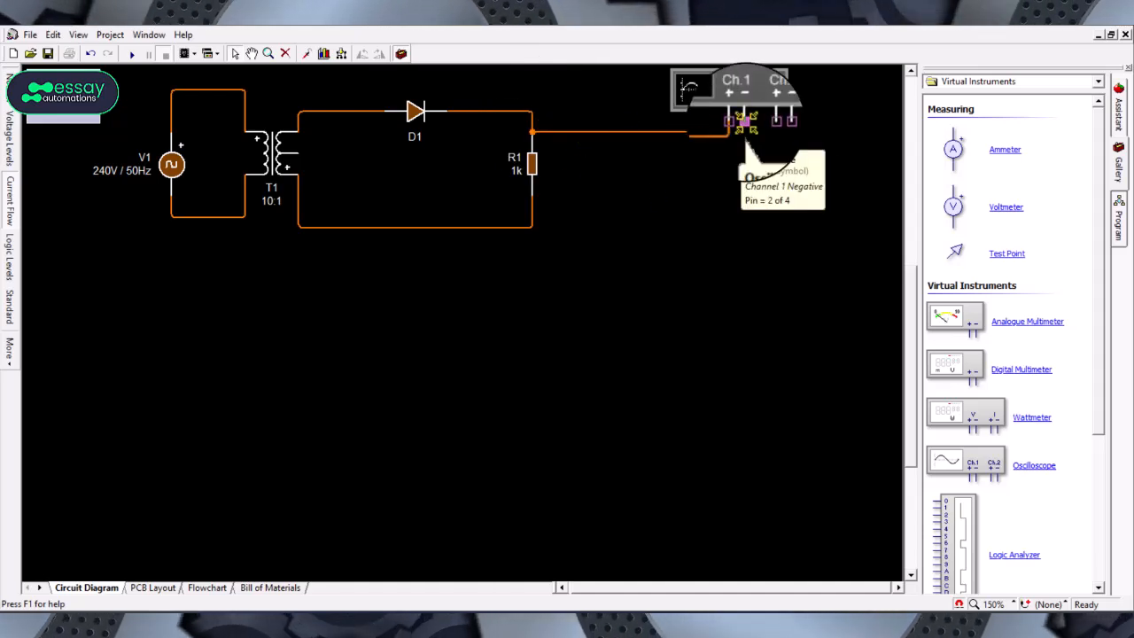
pyautogui.moveTo(744, 122); pyautogui.dragTo(678, 229)
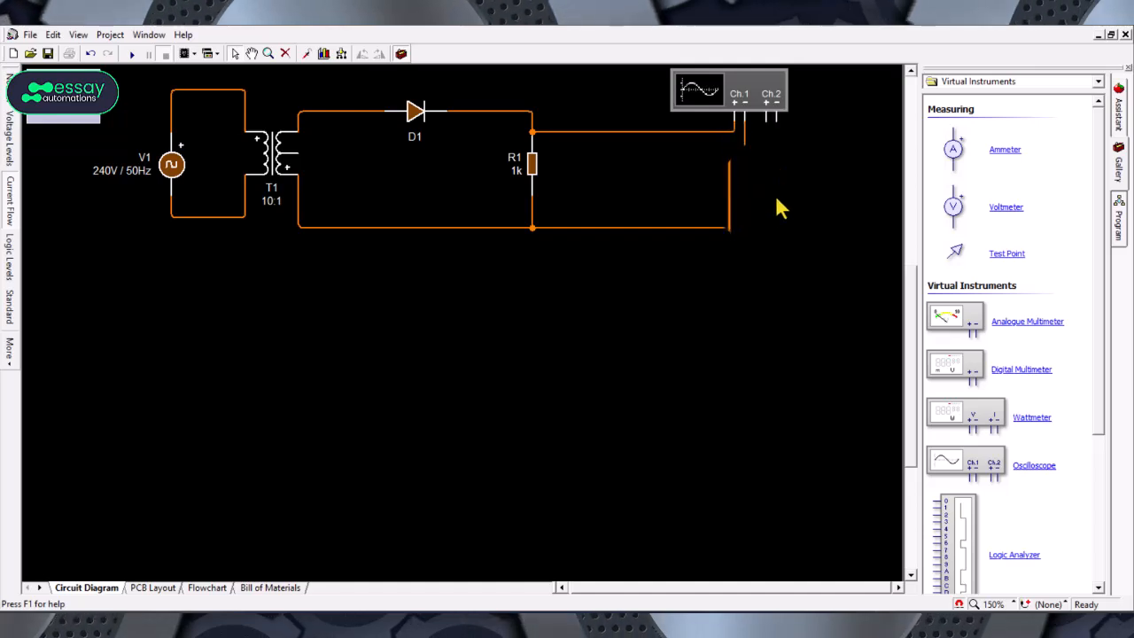
pyautogui.moveTo(766, 115); pyautogui.dragTo(330, 113)
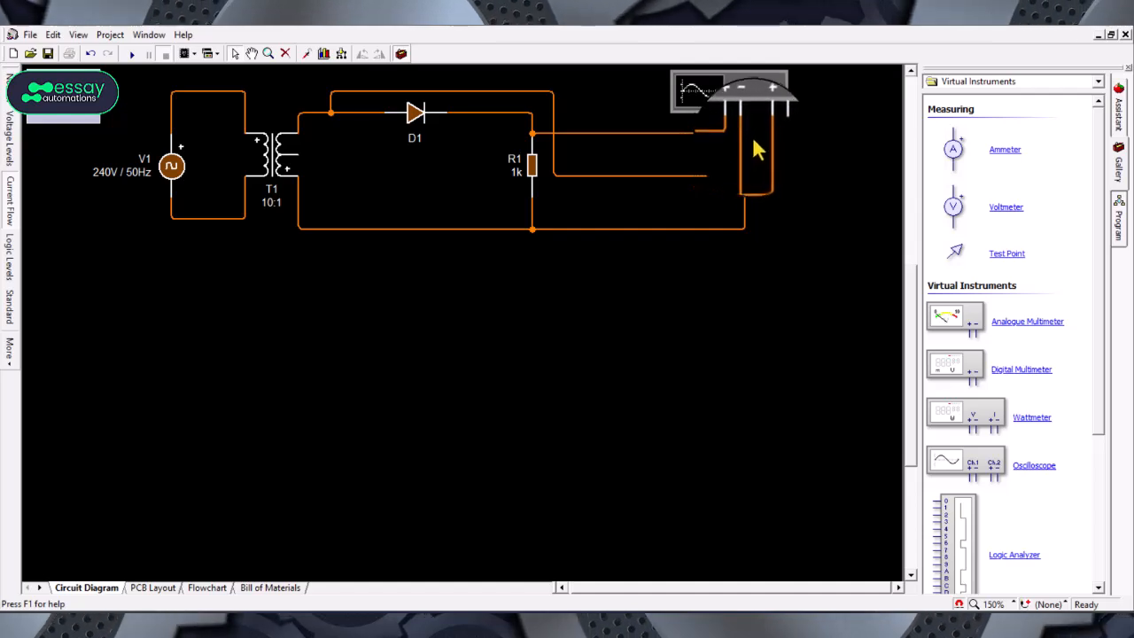
pyautogui.moveTo(778, 123); pyautogui.dragTo(759, 198)
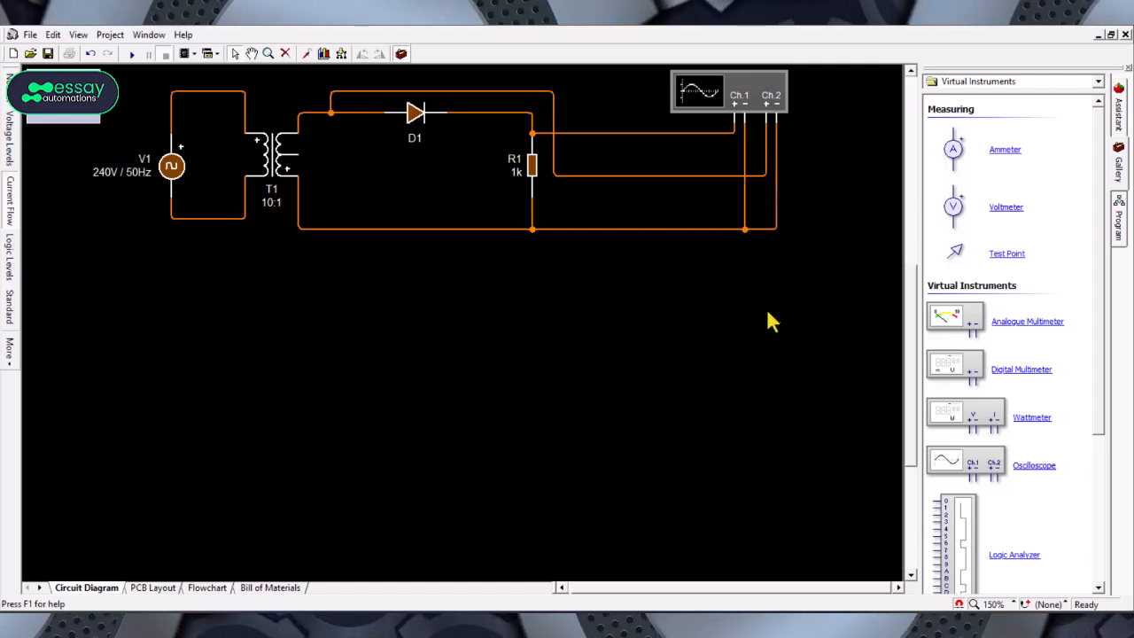
# Step: Add a graph for the oscilloscope and draw it as a large frame below the circuit
pyautogui.moveTo(911, 321); pyautogui.dragTo(923, 271)
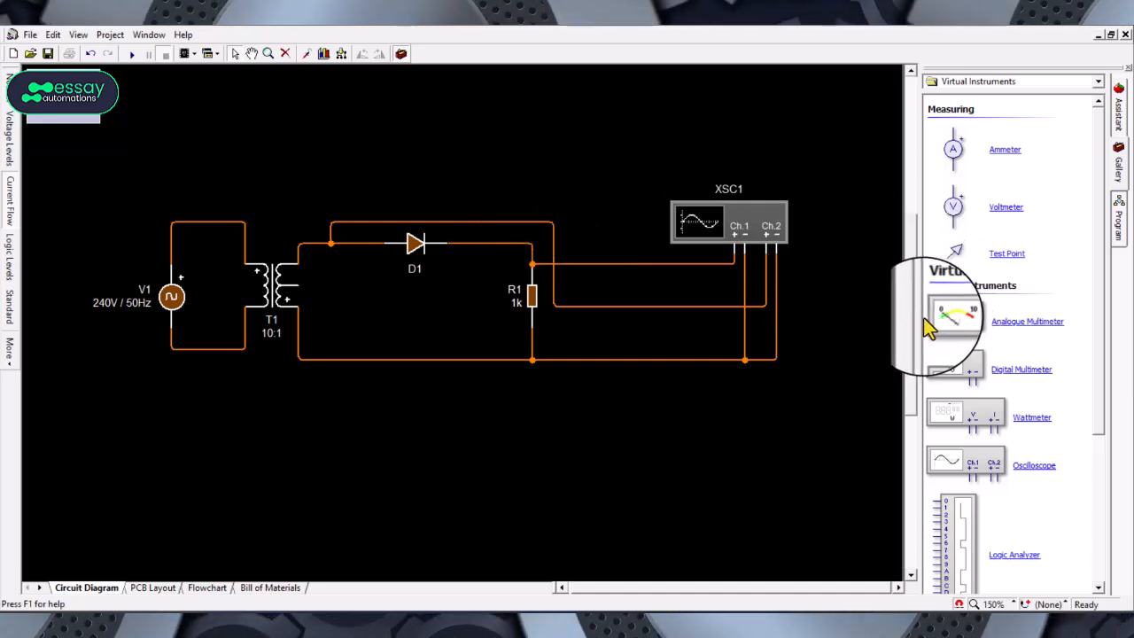
pyautogui.scroll(-2, 912, 329)
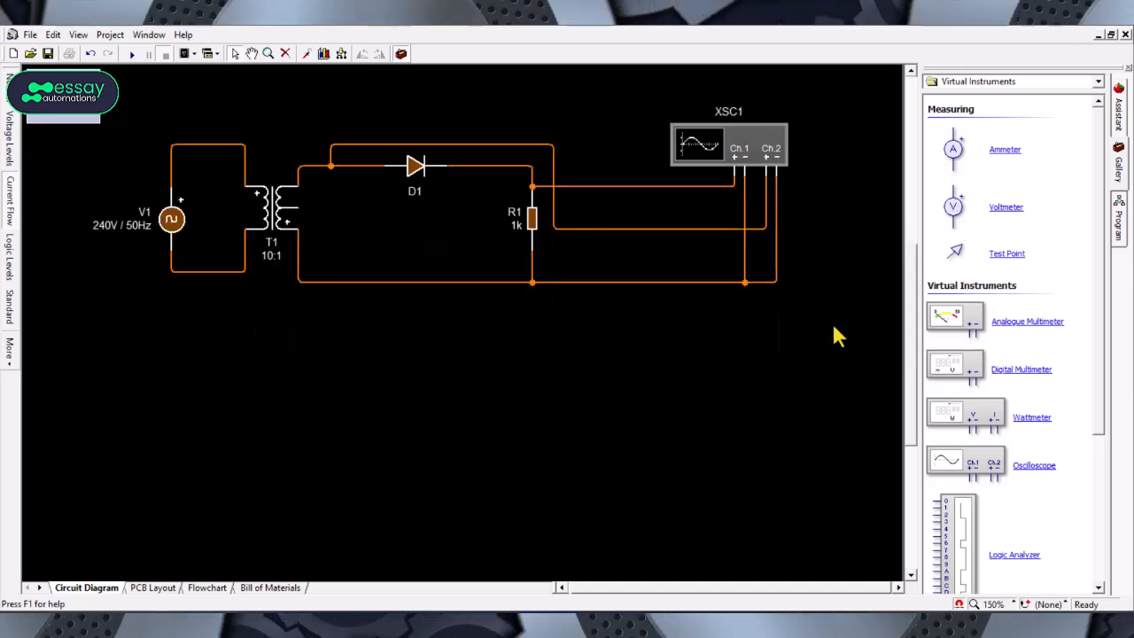
pyautogui.rightClick(764, 150)
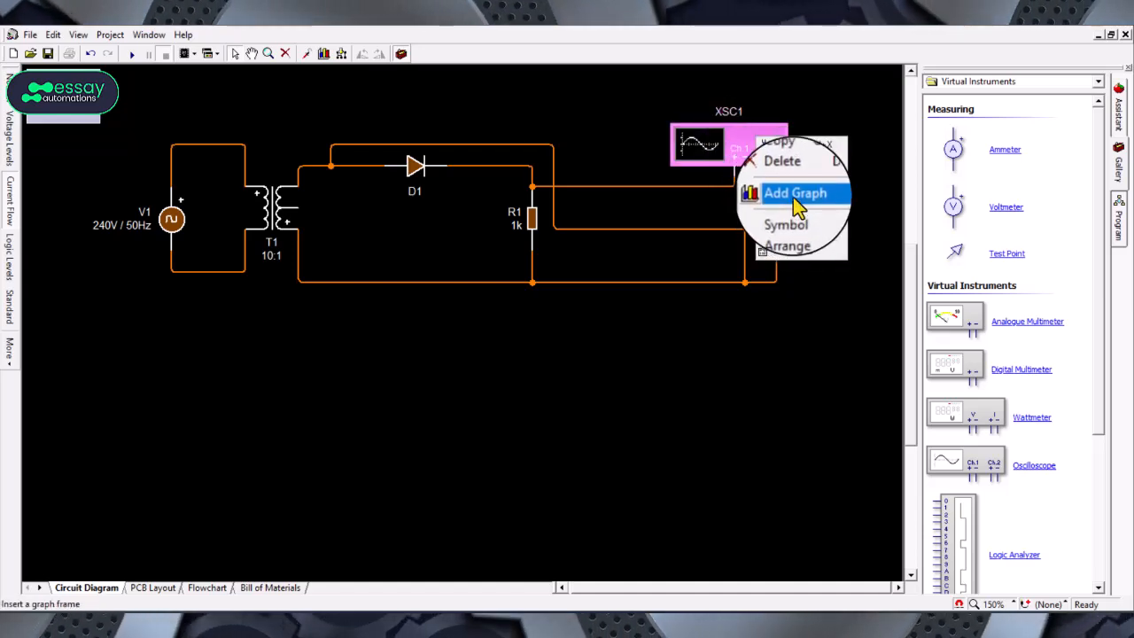
pyautogui.click(795, 196)
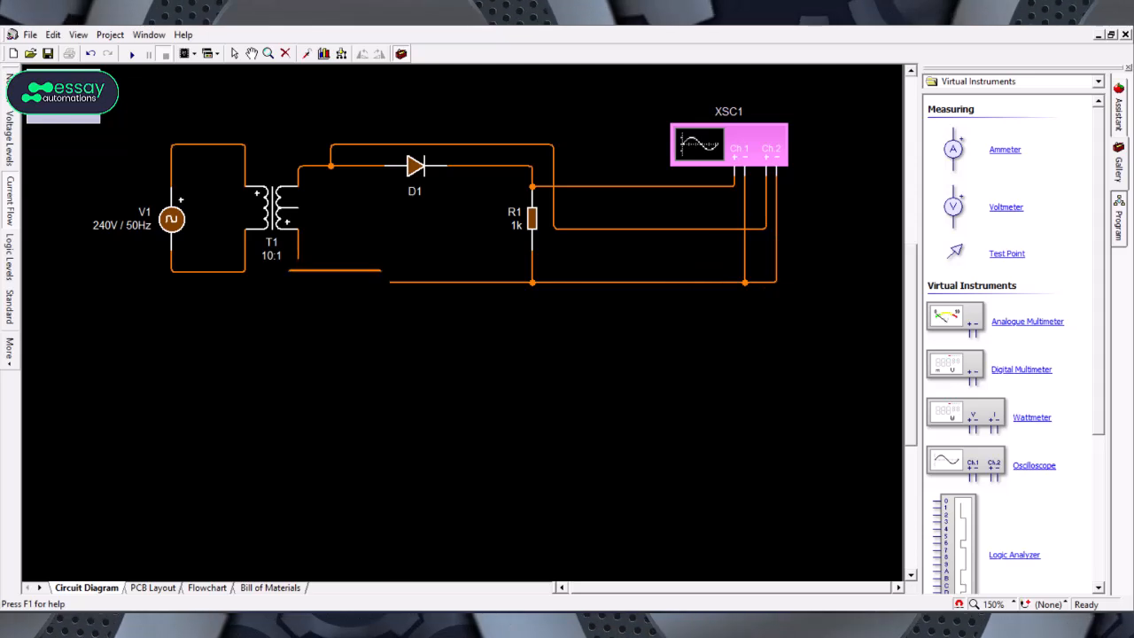
pyautogui.moveTo(267, 325); pyautogui.dragTo(447, 431)
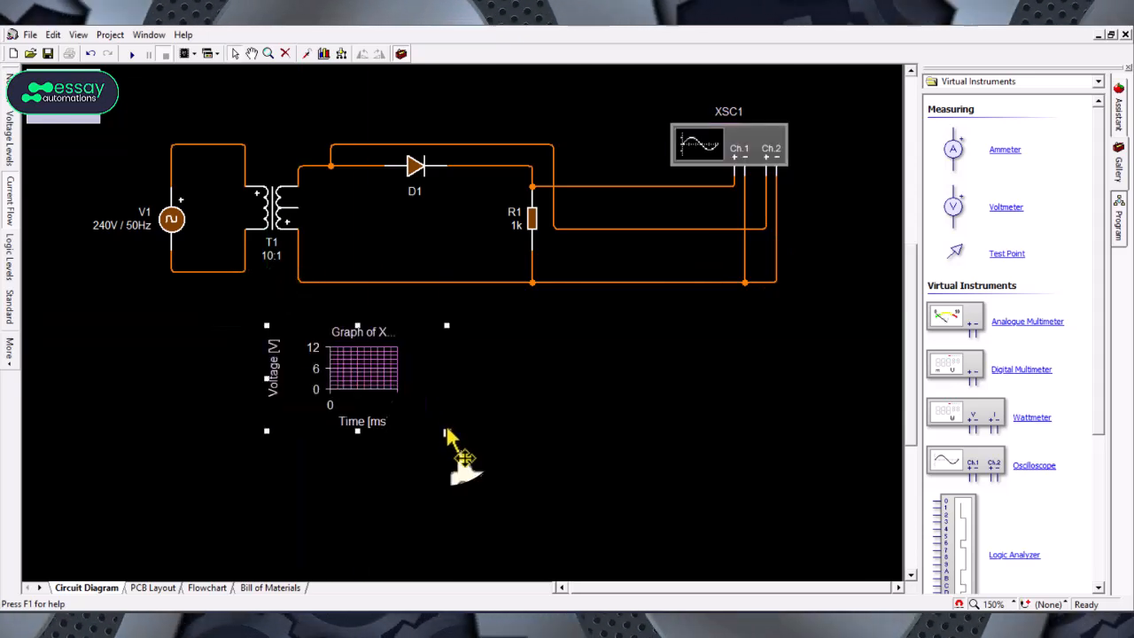
pyautogui.moveTo(598, 501); pyautogui.dragTo(780, 567)
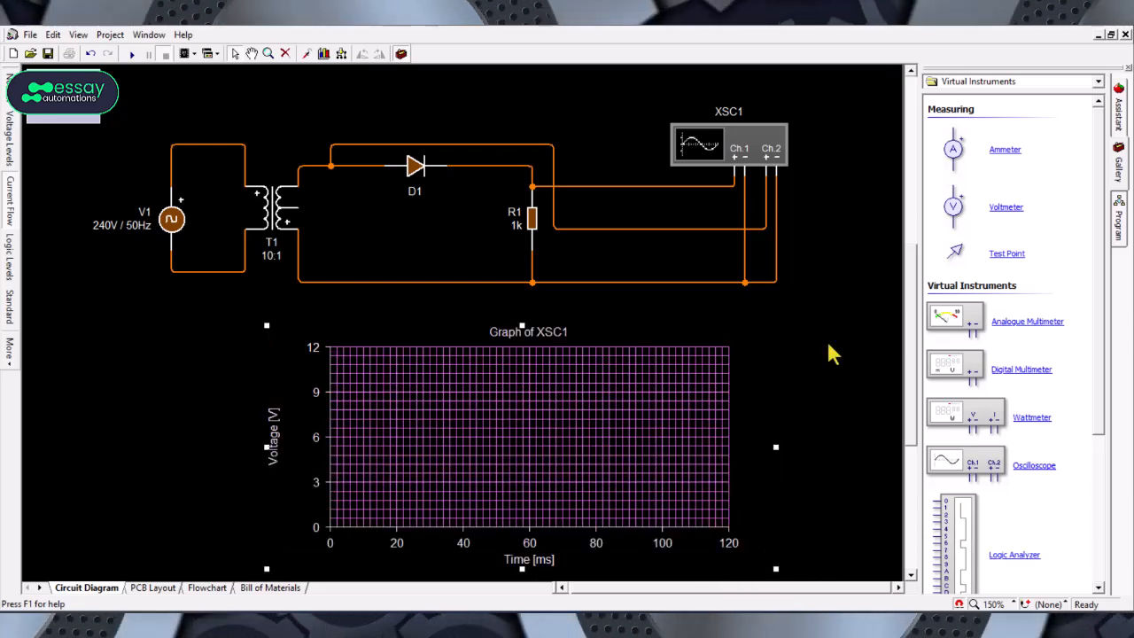
# Step: Run the simulation of the rectifier circuit
pyautogui.click(855, 219)
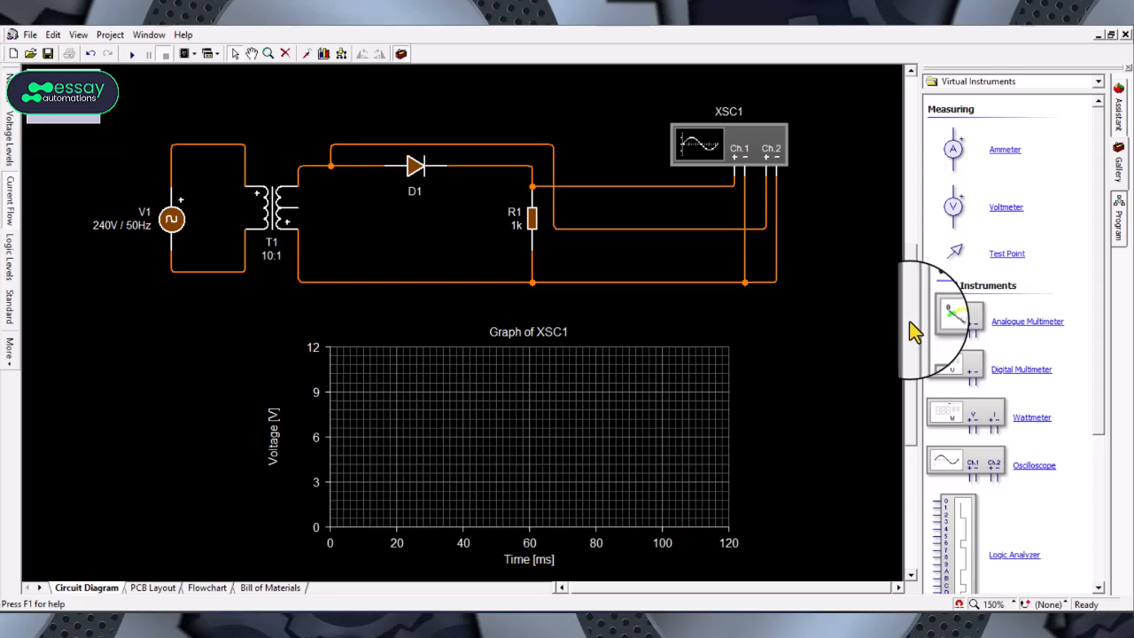
pyautogui.moveTo(909, 320); pyautogui.dragTo(911, 323)
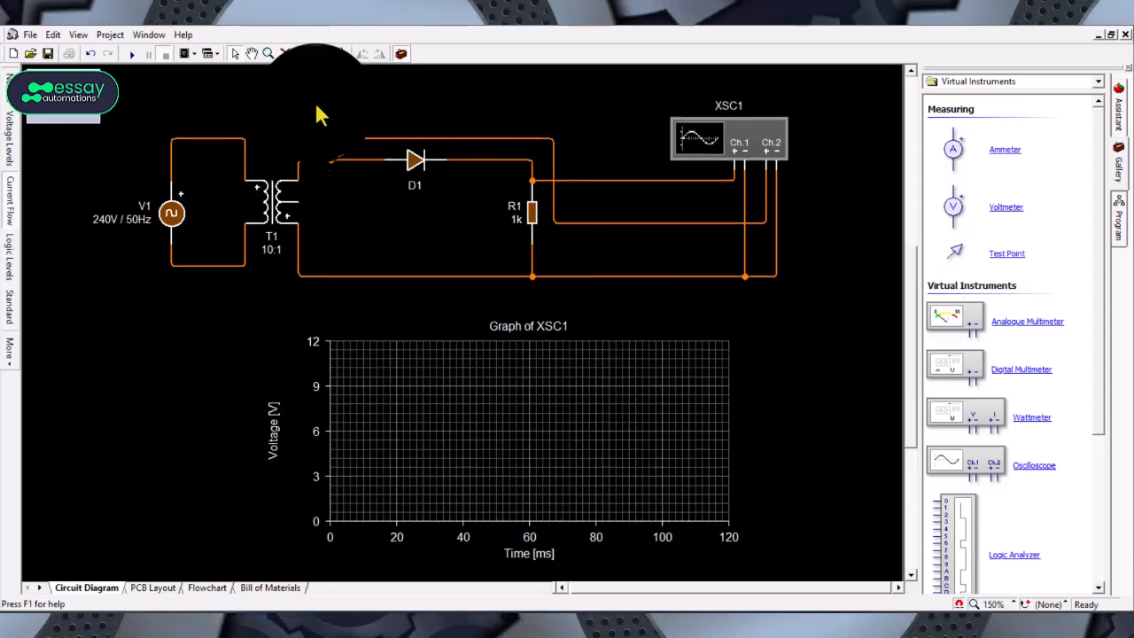
pyautogui.click(135, 58)
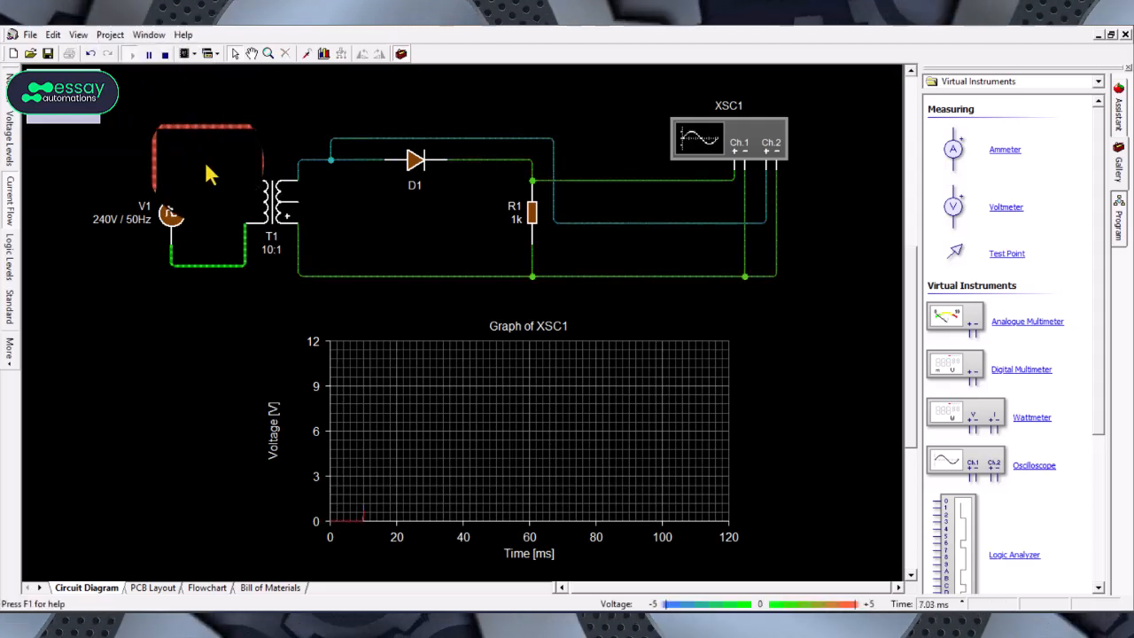
# Step: Fit the oscilloscope graph's axes to the simulated data
pyautogui.rightClick(470, 409)
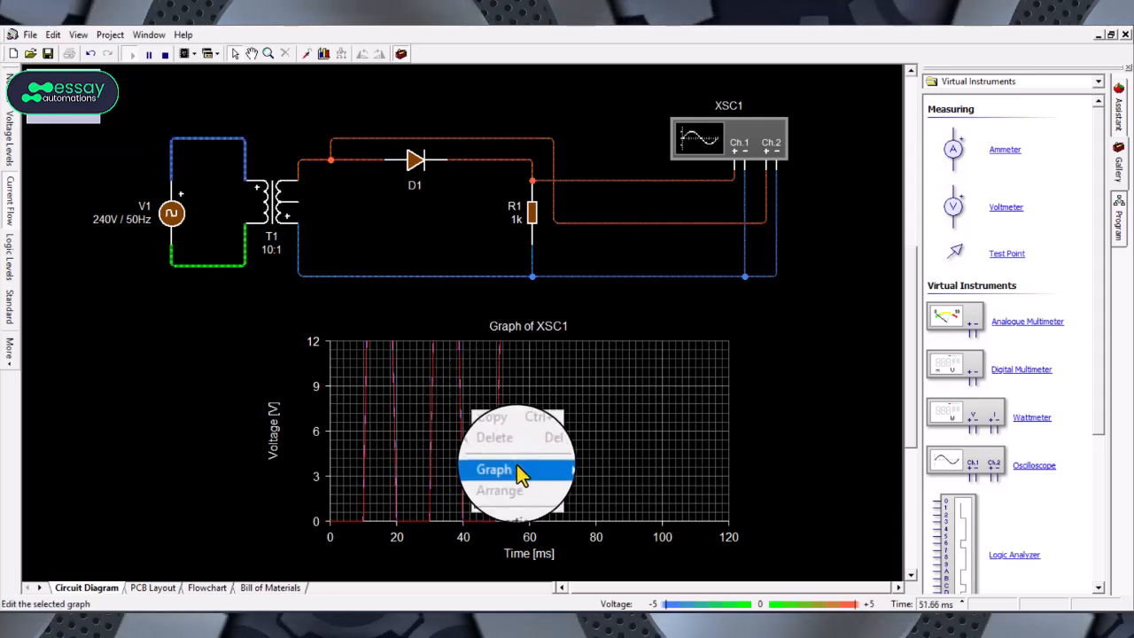
pyautogui.moveTo(519, 470)
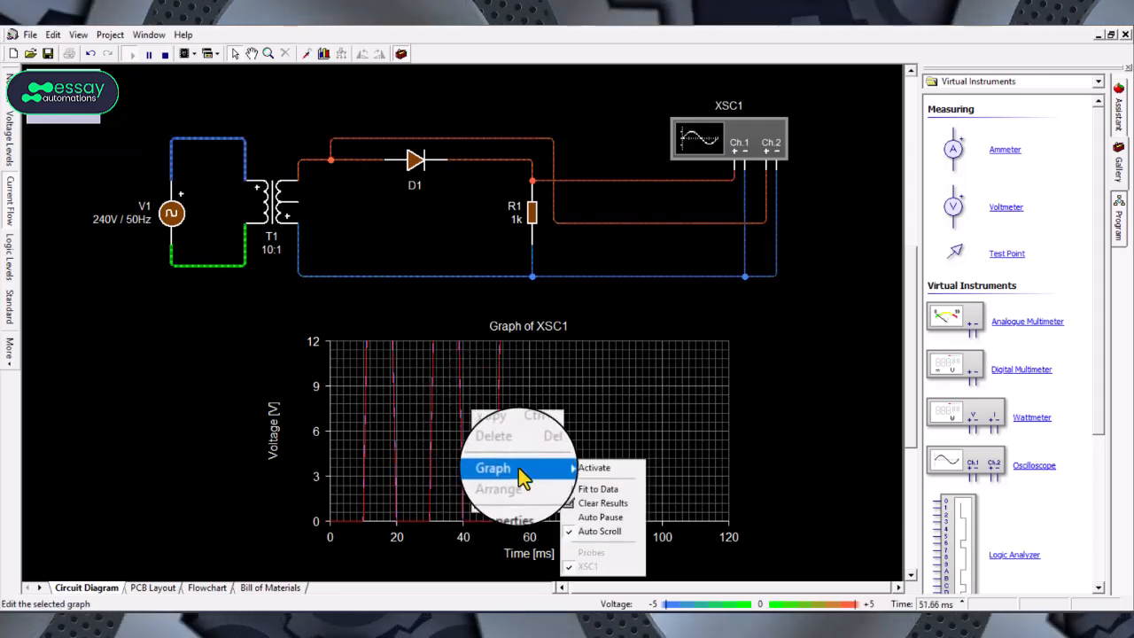
pyautogui.click(587, 493)
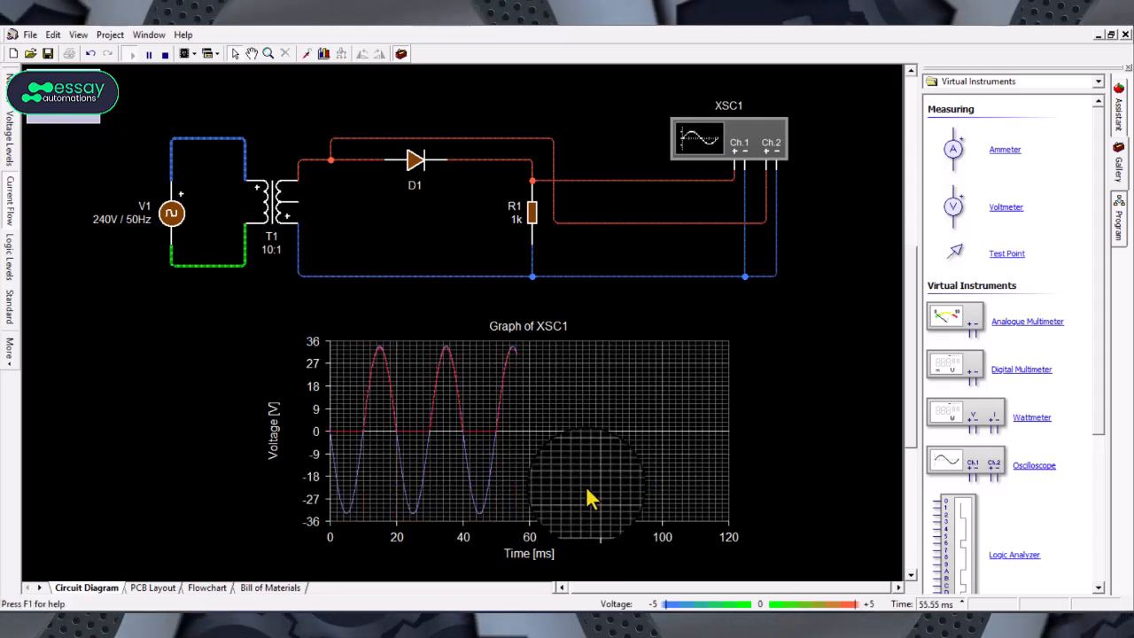